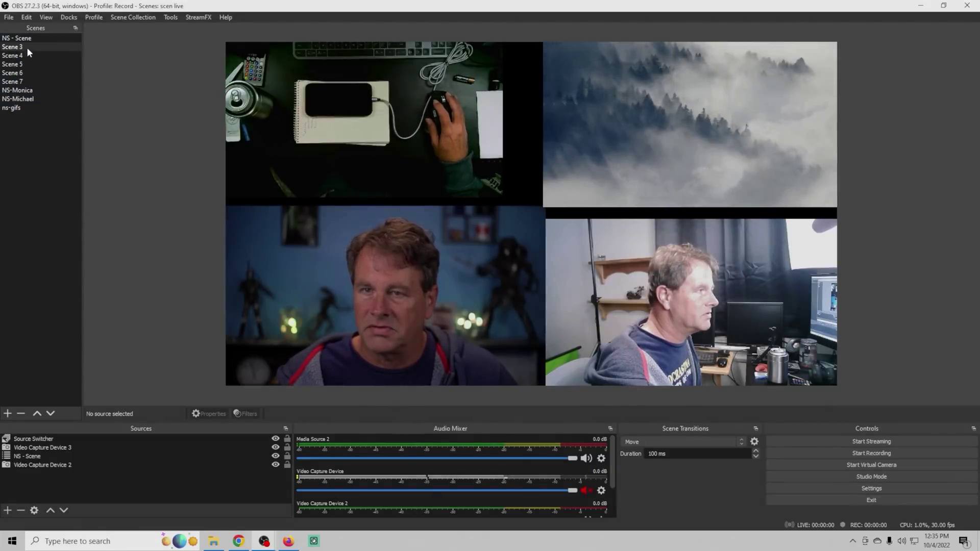
Switch the scene list to Grid Mode and widen the Scenes dock until the full scene names fit
right_click(40, 170)
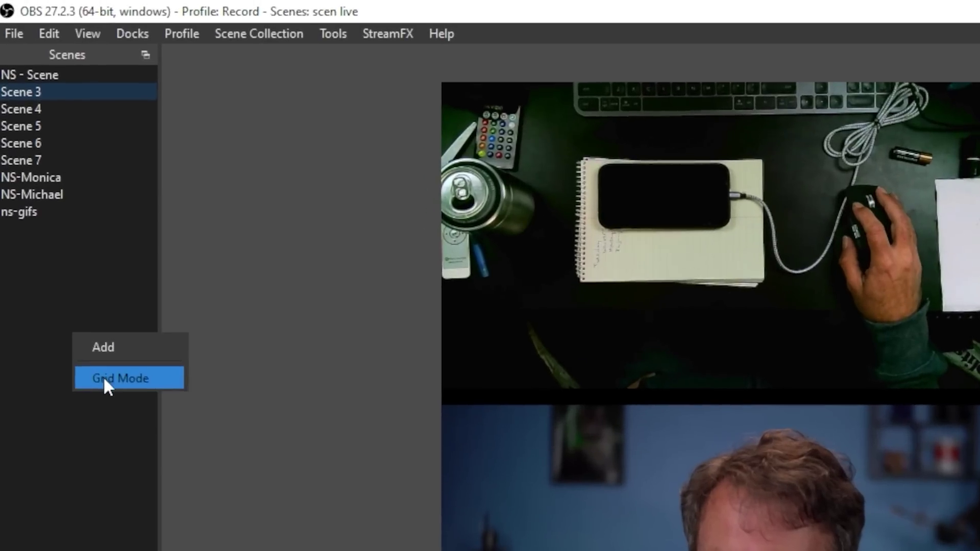
left_click(106, 380)
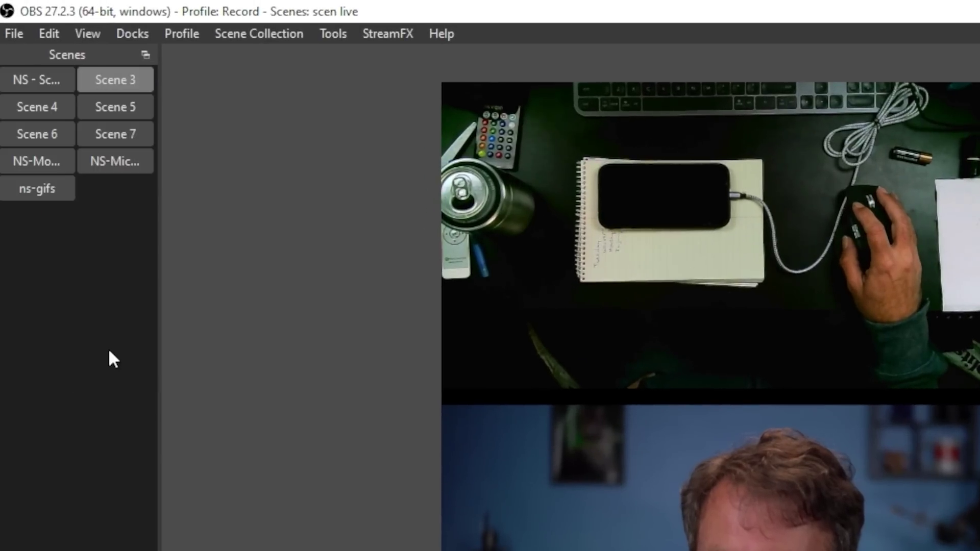
left_click_drag(159, 311, 272, 321)
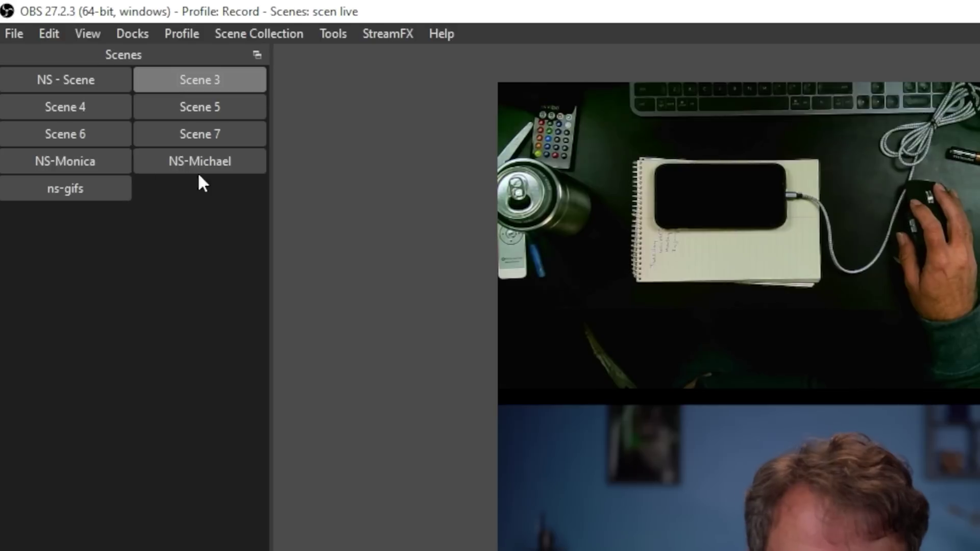
Try the scene grid by switching to Scene 4, Scene 5 and back to Scene 3
left_click(84, 109)
left_click(198, 109)
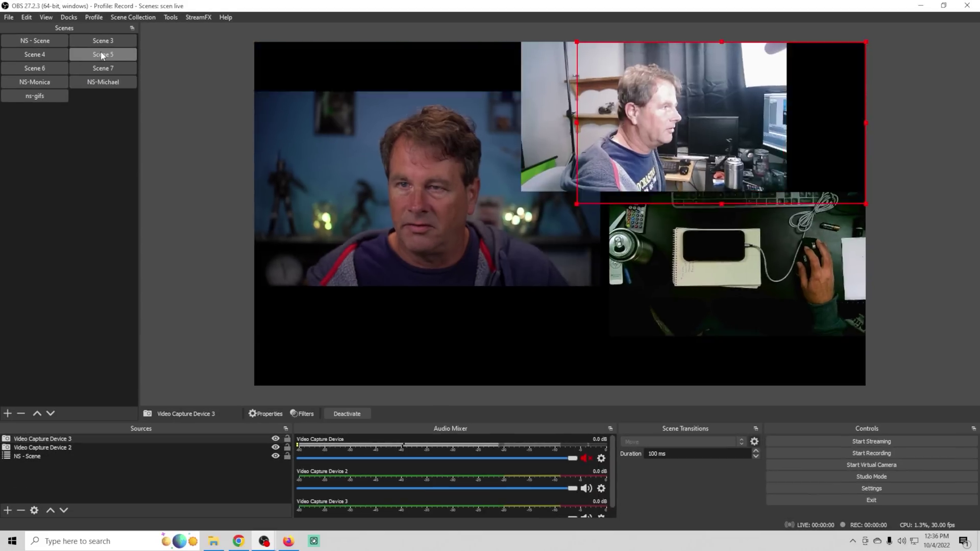
left_click(103, 41)
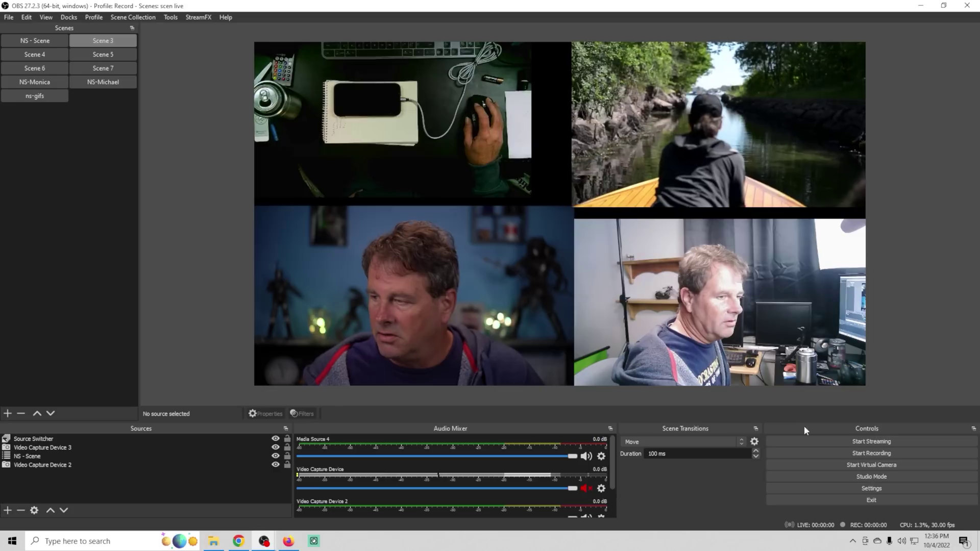
Stack the Scene Transitions dock with the Controls dock as tabs and switch between the two, ending on Scene Transitions
left_click_drag(690, 426, 863, 446)
left_click(833, 506)
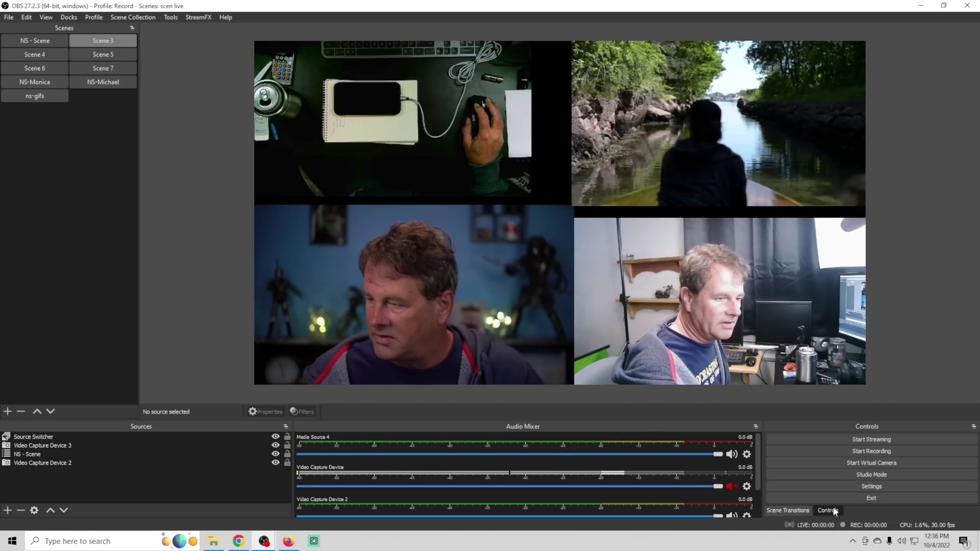
left_click(809, 510)
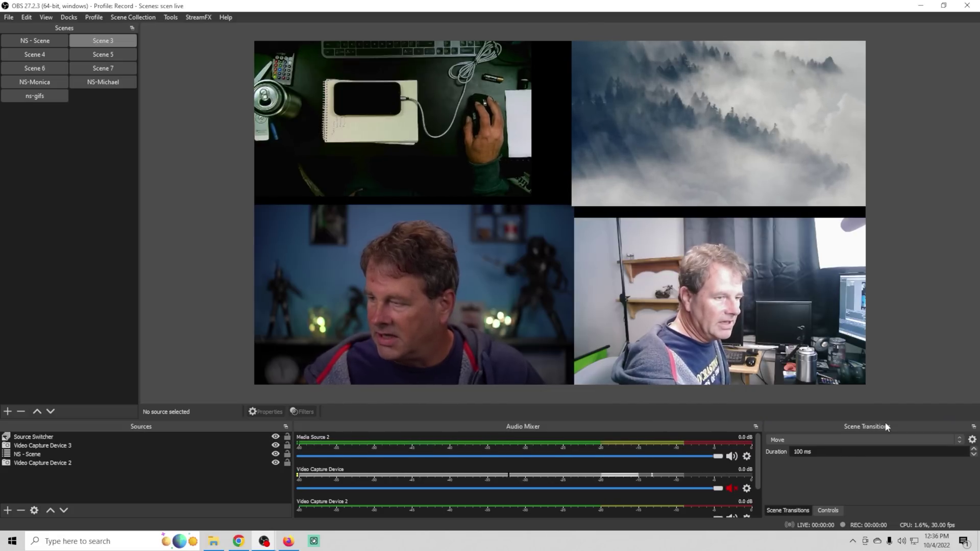
left_click(832, 511)
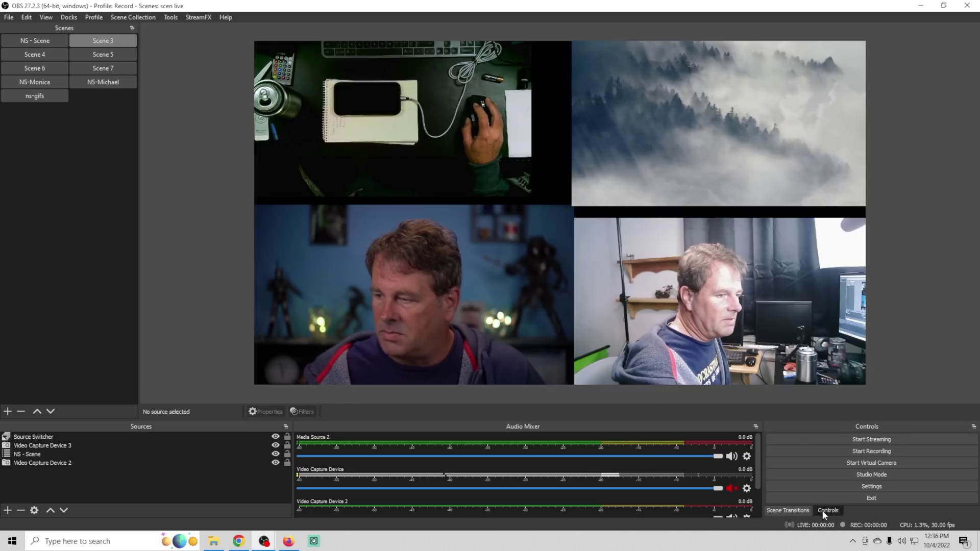
left_click(799, 512)
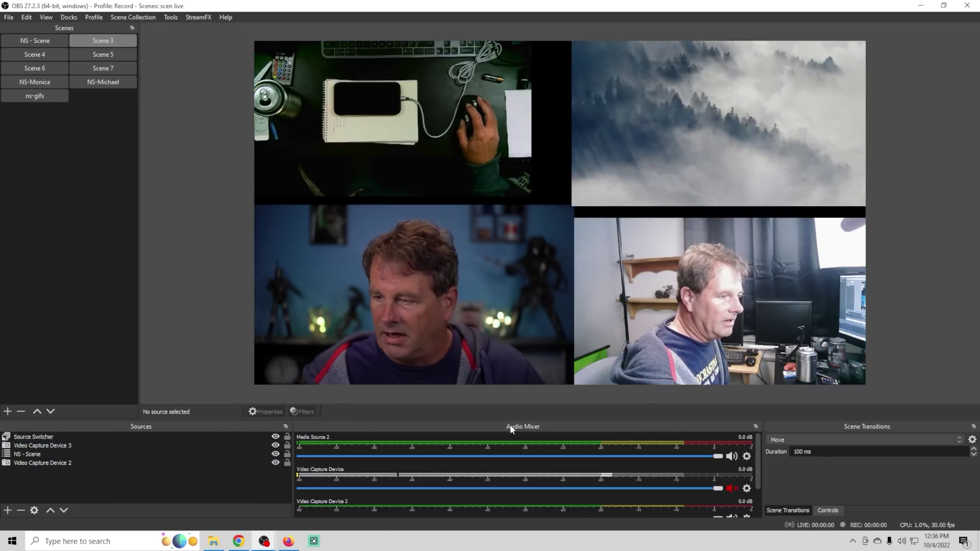
Set the Audio Mixer to Vertical Layout and make the row of lower docks taller
scroll(489, 467, "down", 2)
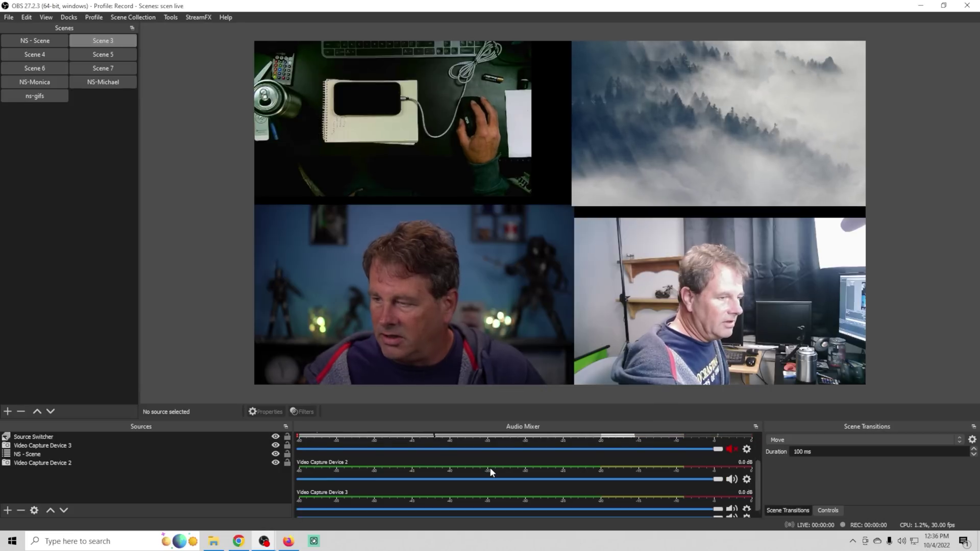
scroll(491, 469, "up", 1)
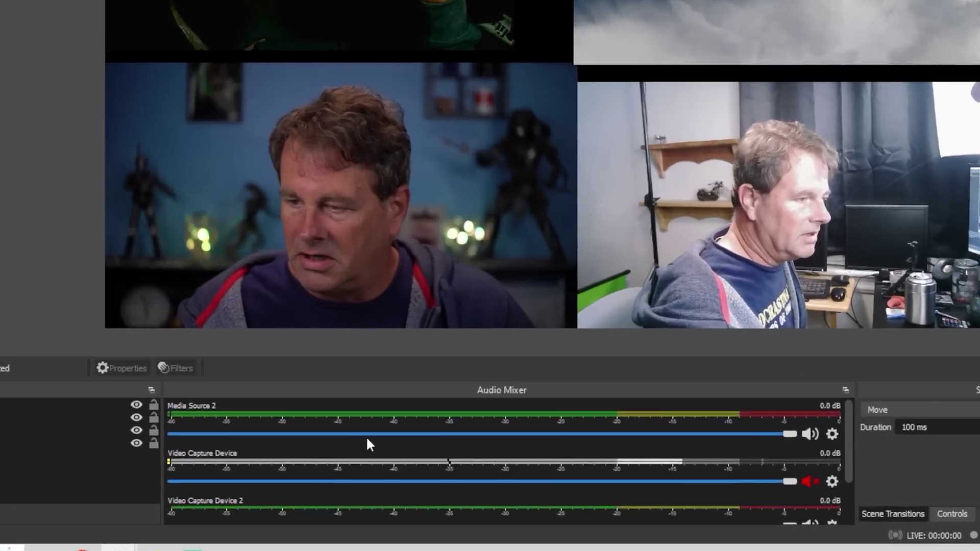
right_click(432, 460)
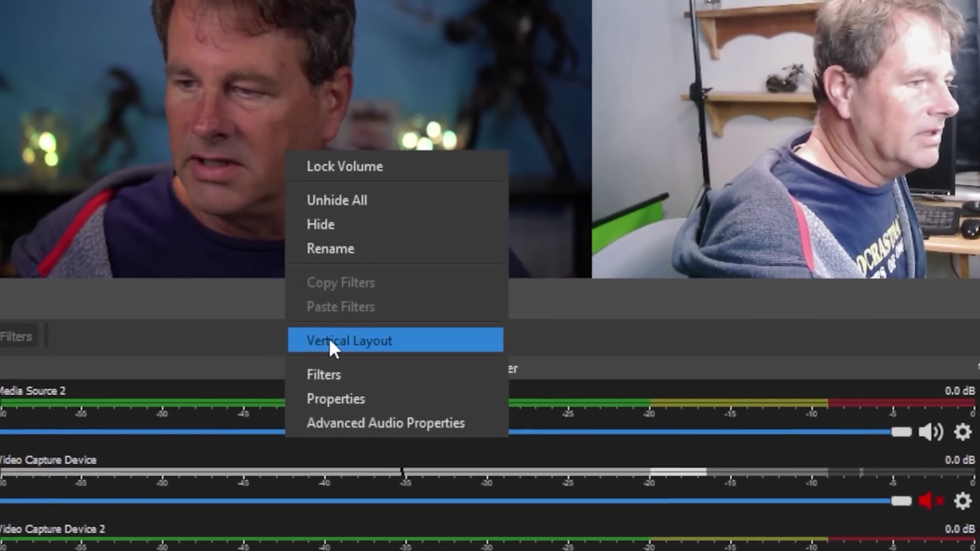
left_click(329, 340)
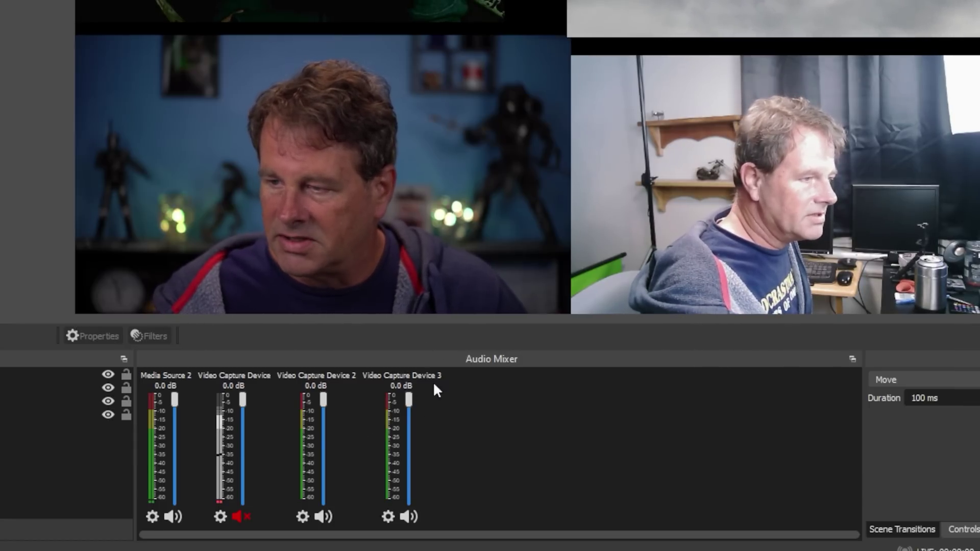
mouse_move(447, 350)
left_mouse_down()
mouse_move(437, 323)
mouse_move(438, 352)
left_mouse_up()
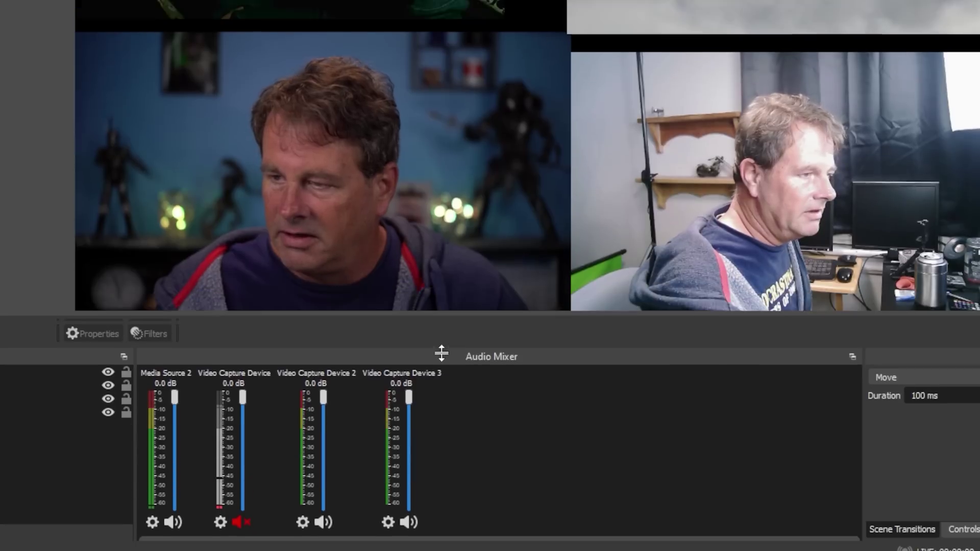
left_click(91, 291)
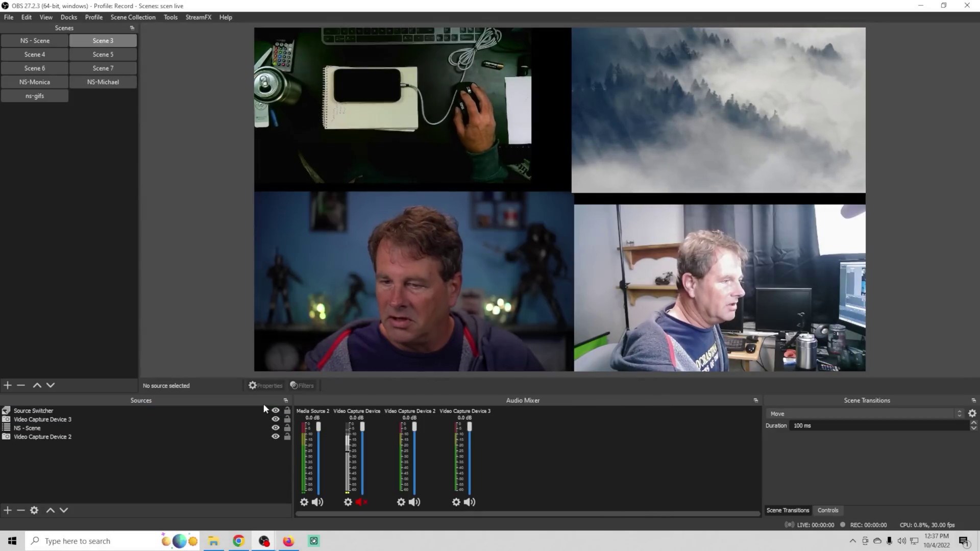
Stack the Audio Mixer with the Sources dock as tabs and switch between the two, ending on Sources
left_click_drag(470, 405, 270, 442)
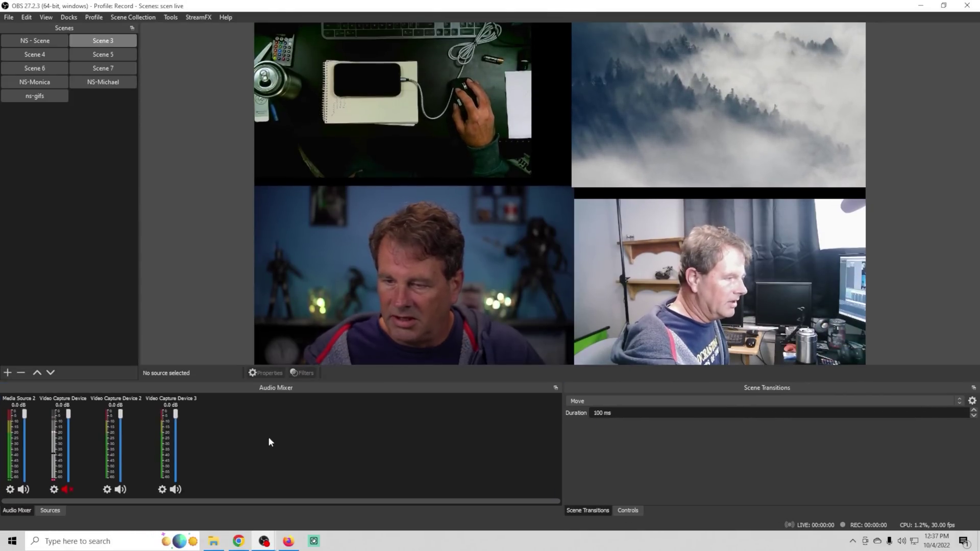
left_click(50, 510)
left_click(20, 511)
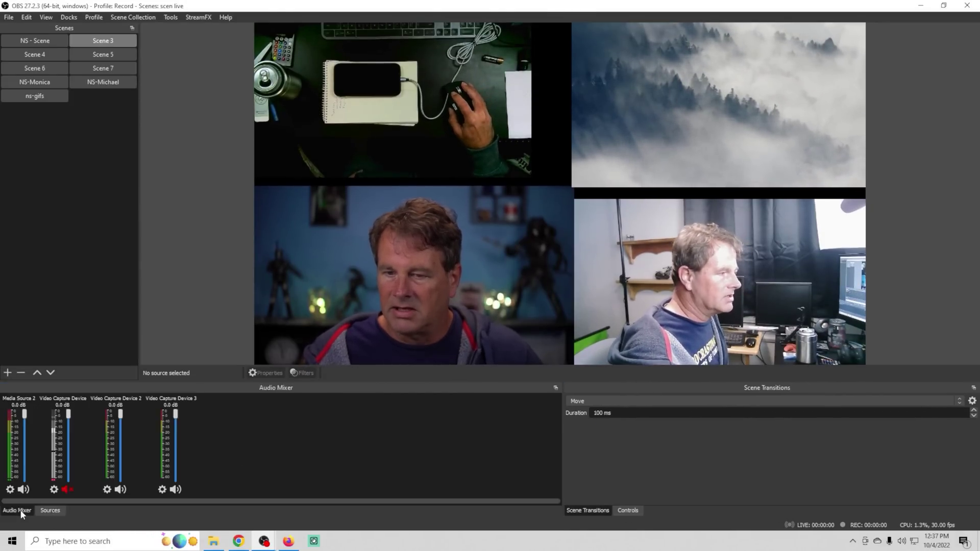
left_click(38, 512)
left_click(25, 512)
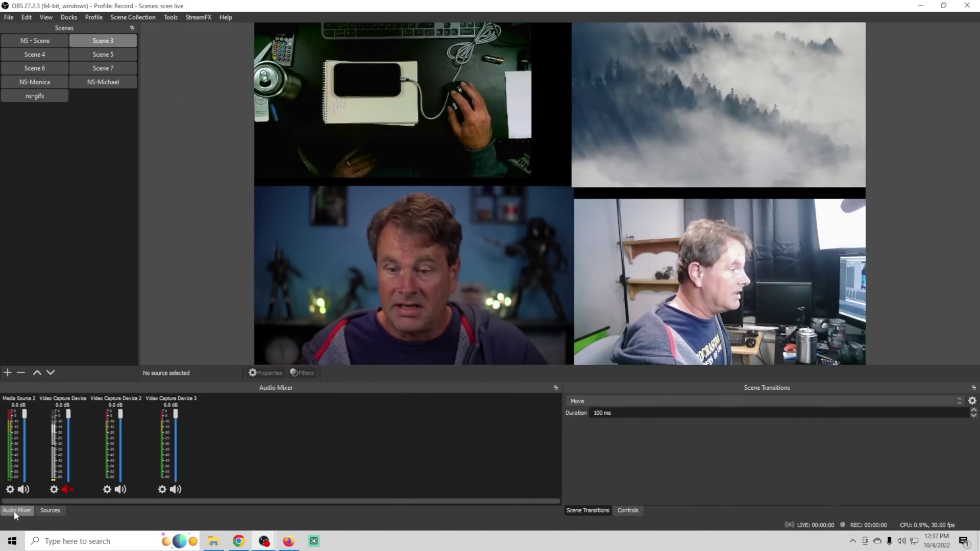
left_click(51, 511)
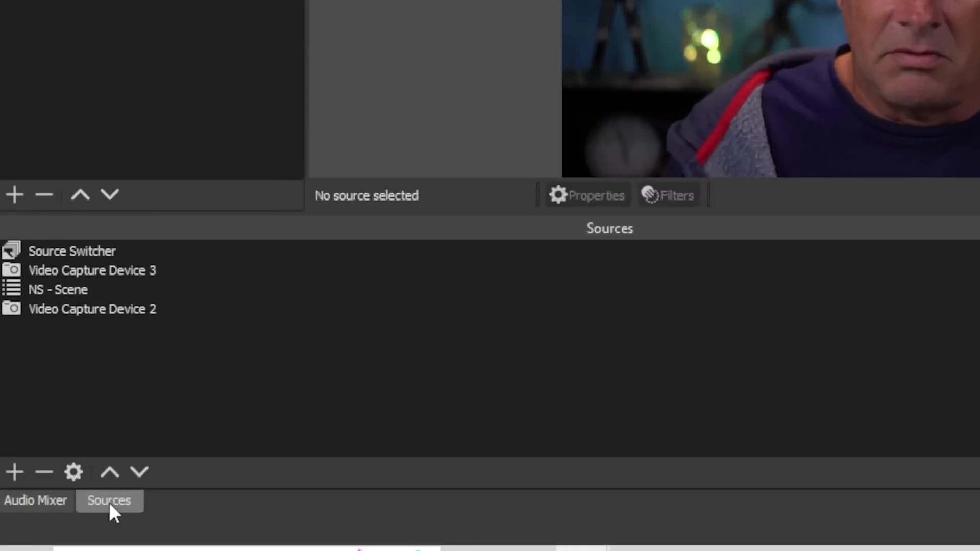
Separate the Audio Mixer from the Sources dock, place it between Sources and Scene Transitions, and narrow the Sources dock
left_click_drag(54, 513, 73, 491)
left_click_drag(241, 296, 146, 418)
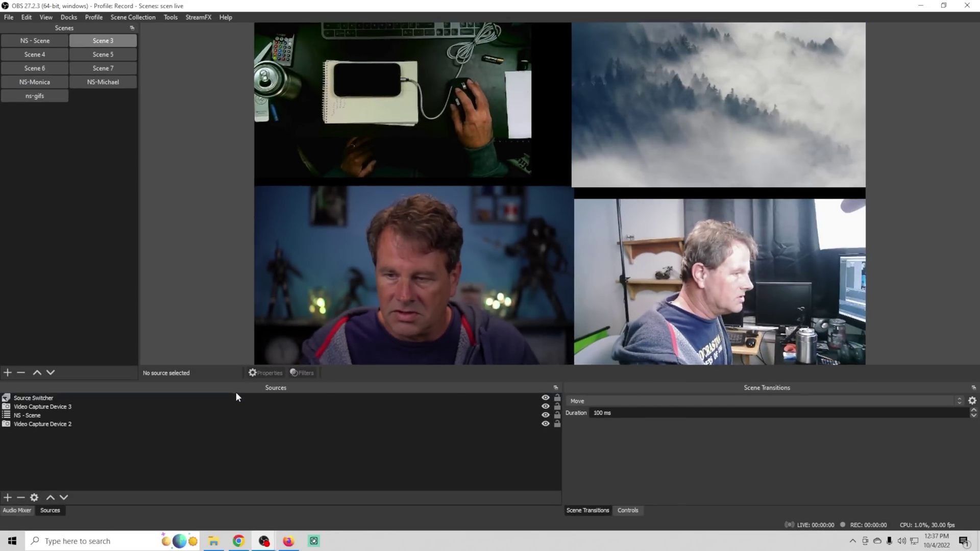
left_click_drag(235, 392, 387, 442)
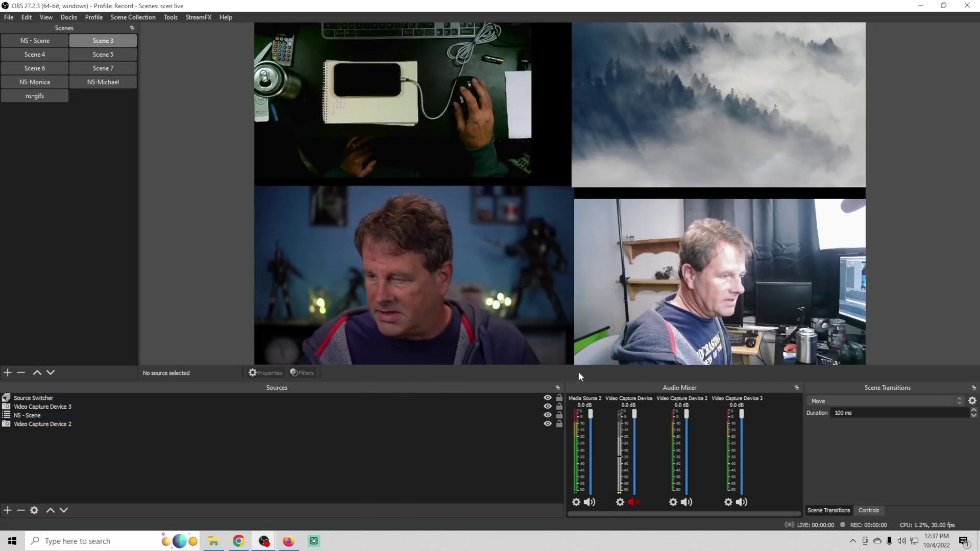
left_click_drag(565, 394, 381, 396)
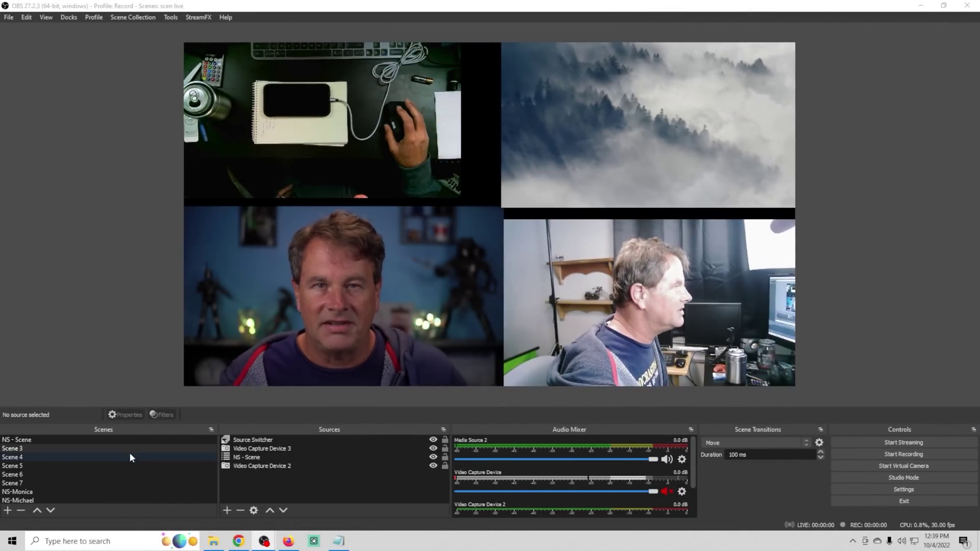
Open a windowed Multiview, move it away from the centre of the preview, and enlarge it in height and width
left_click(46, 17)
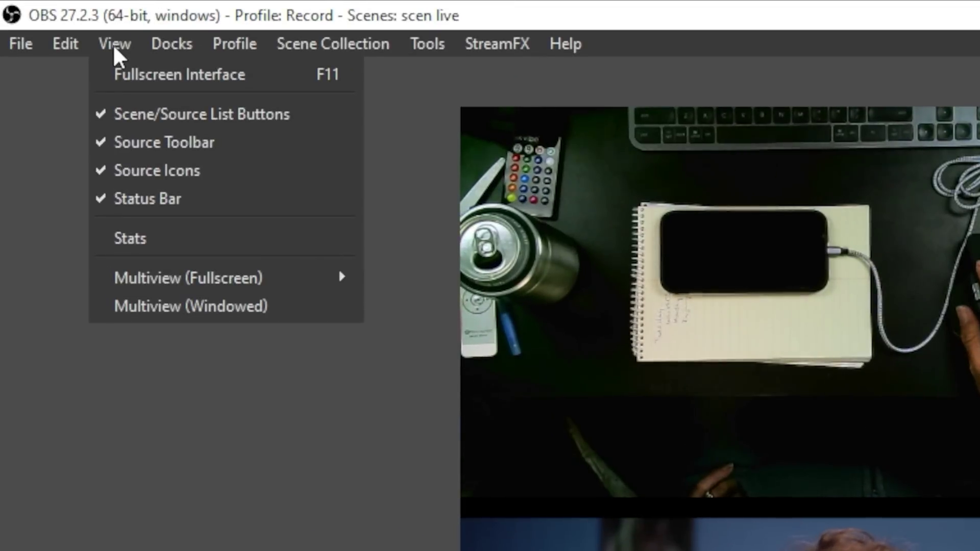
left_click(162, 305)
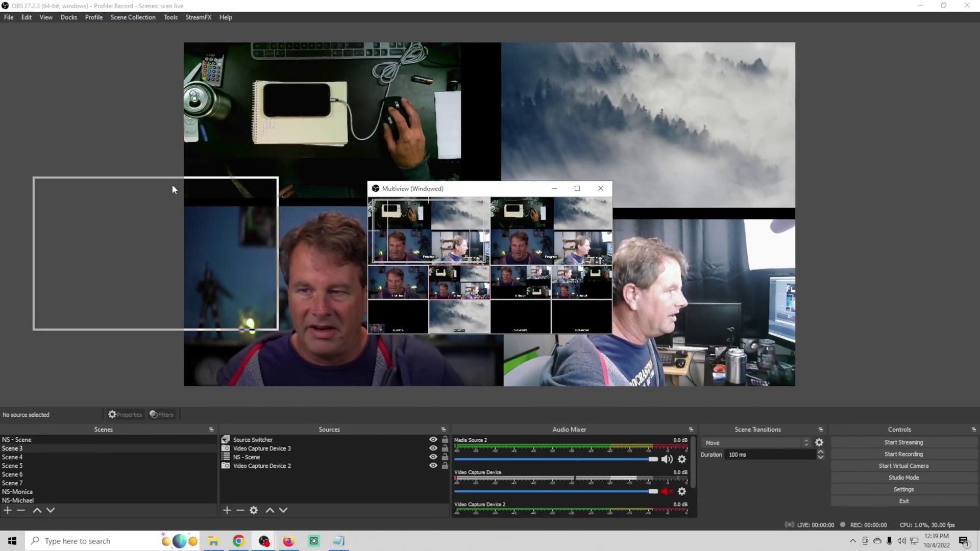
left_click_drag(451, 188, 116, 187)
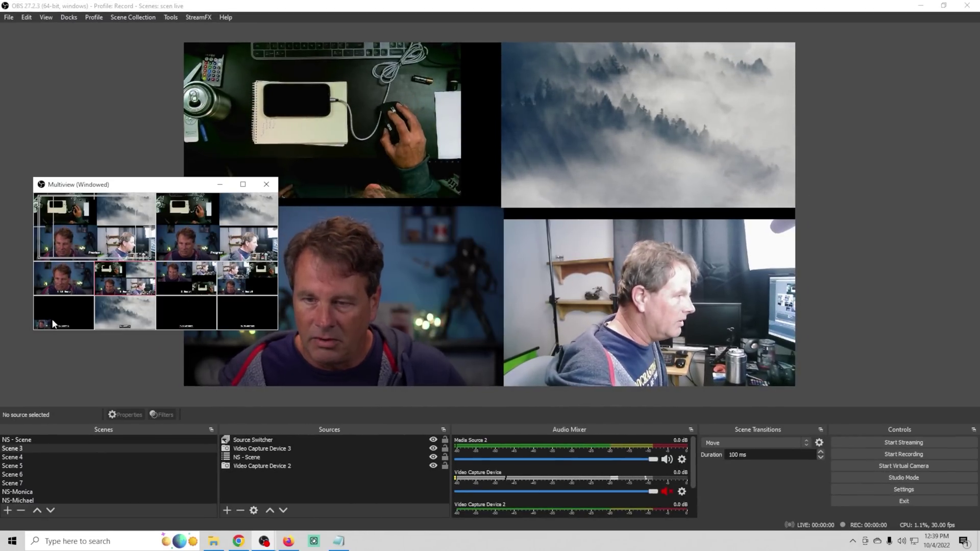
left_click_drag(176, 330, 175, 378)
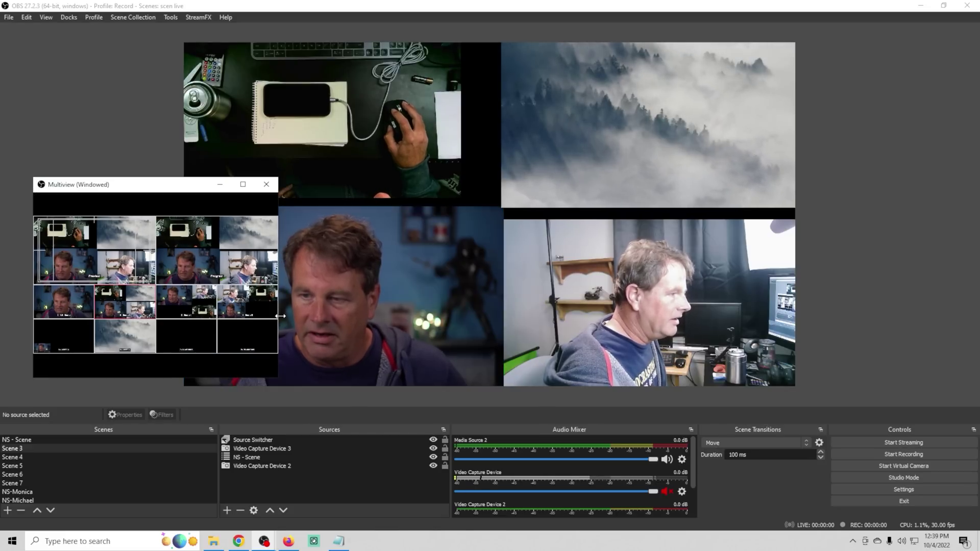
left_click_drag(413, 340, 388, 341)
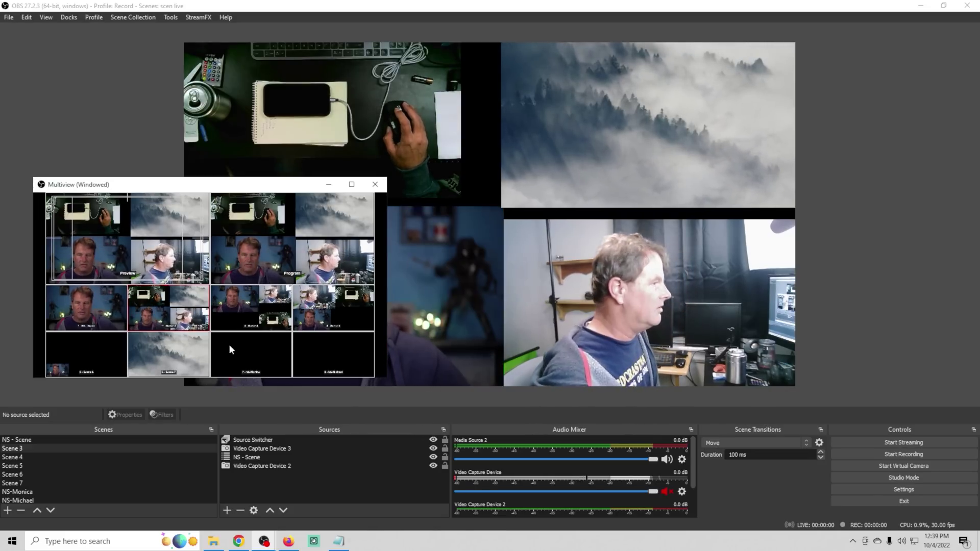
Use the Multiview to switch through NS - Scene, Scenes 3 to 7 and the first guest scene, returning to the Scene 5 tile
left_click(98, 310)
left_click(168, 319)
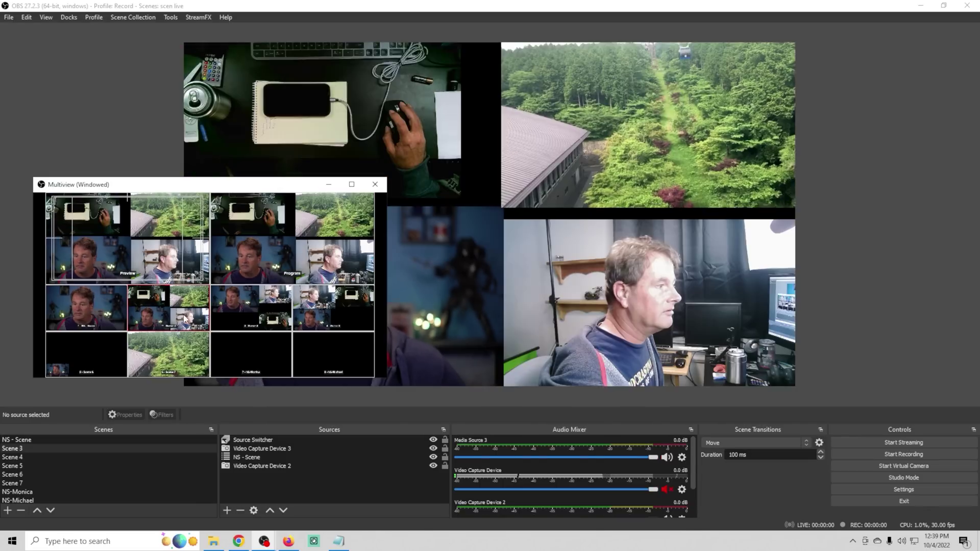
left_click(250, 326)
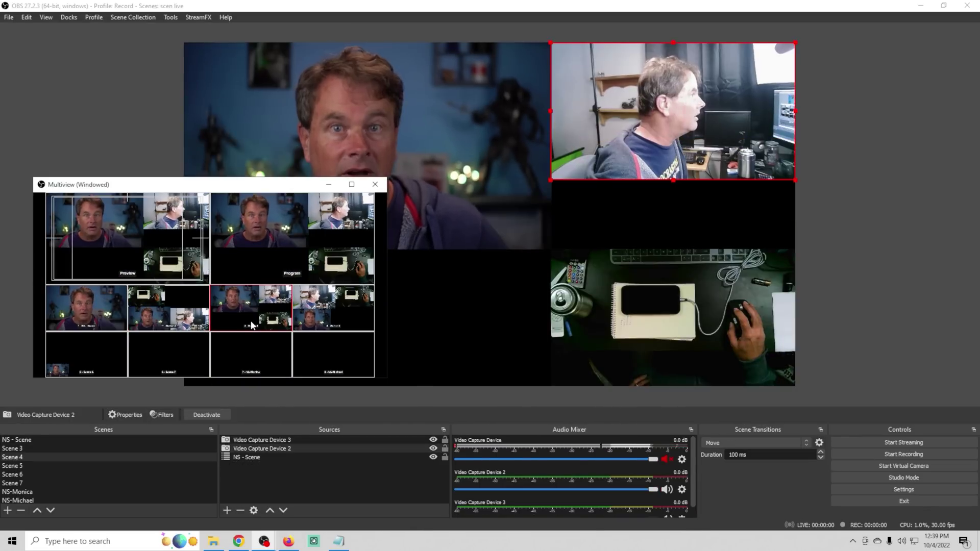
left_click(312, 321)
left_click(91, 365)
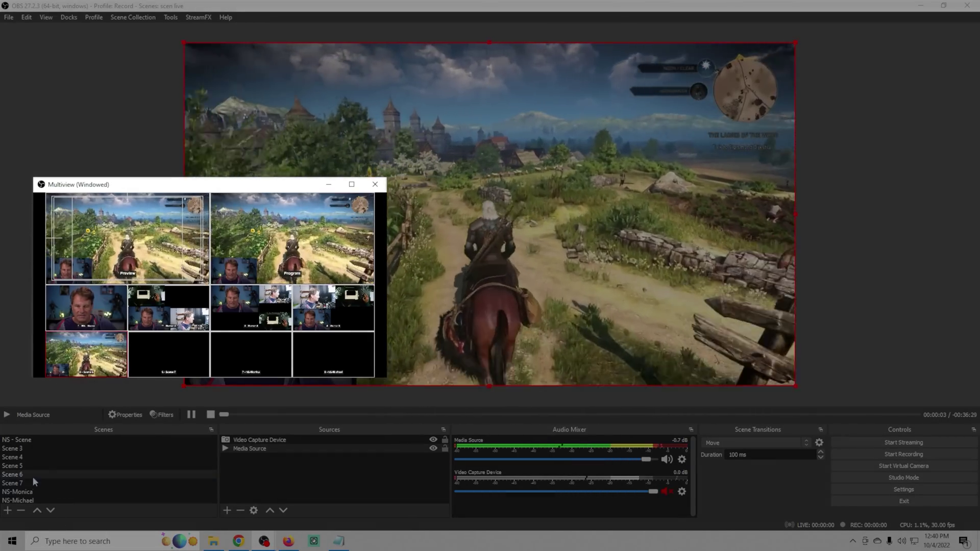
left_click(180, 360)
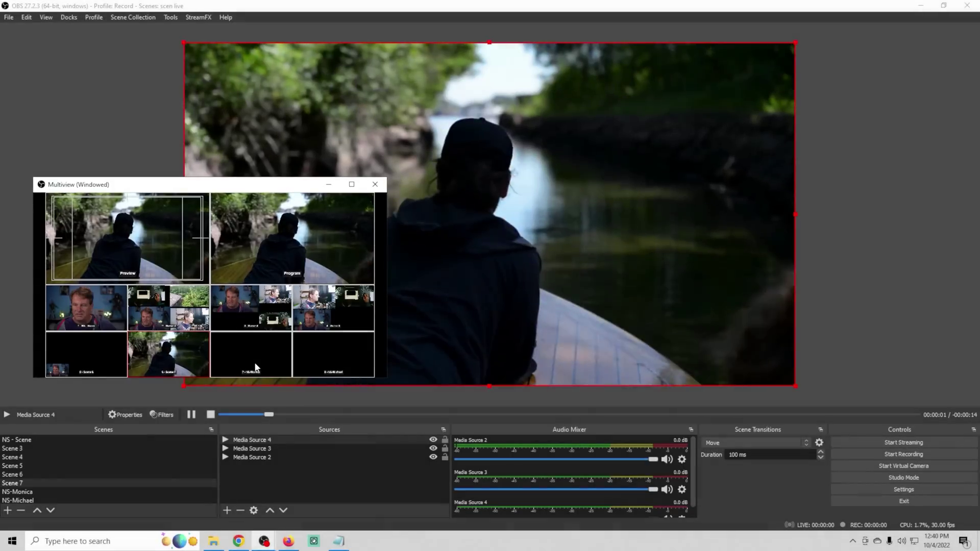
left_click(256, 367)
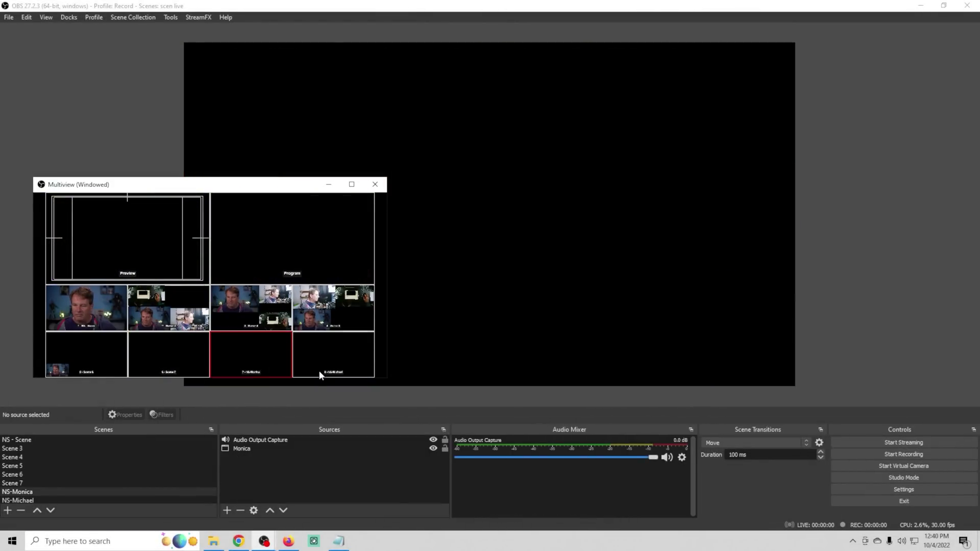
left_click(331, 306)
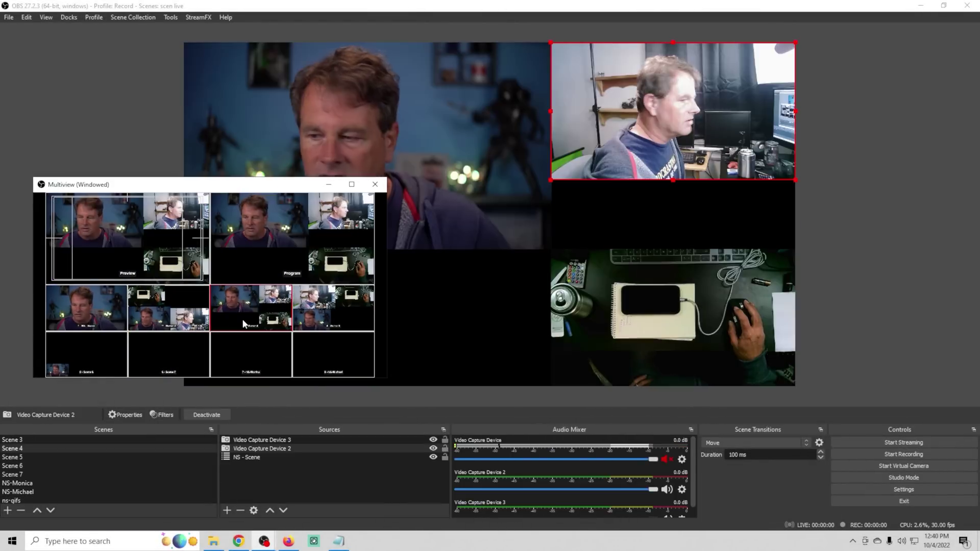
Set the Multiview layout to Horizontal, Top (18 Scenes) in the general settings and save the change
left_click(900, 490)
scroll(436, 252, "down", 15)
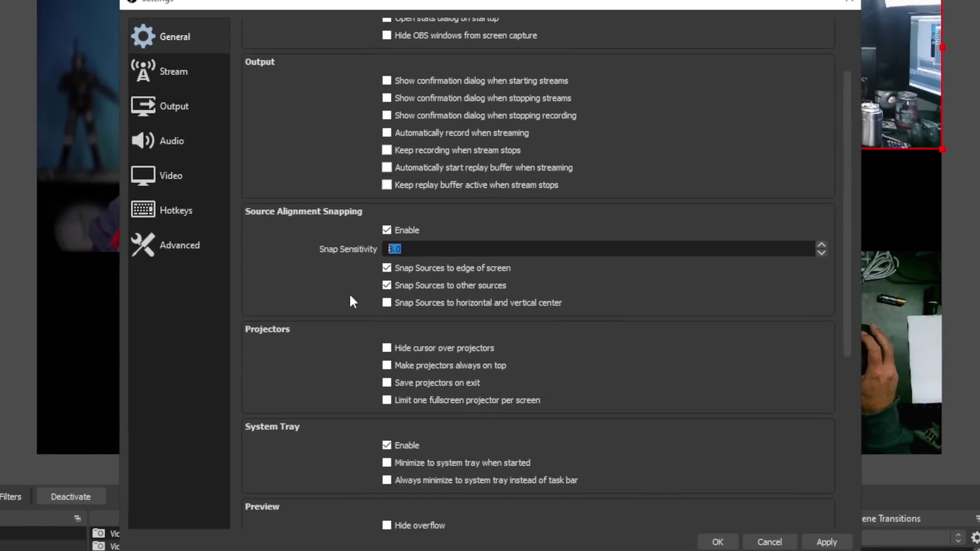
scroll(350, 301, "down", 10)
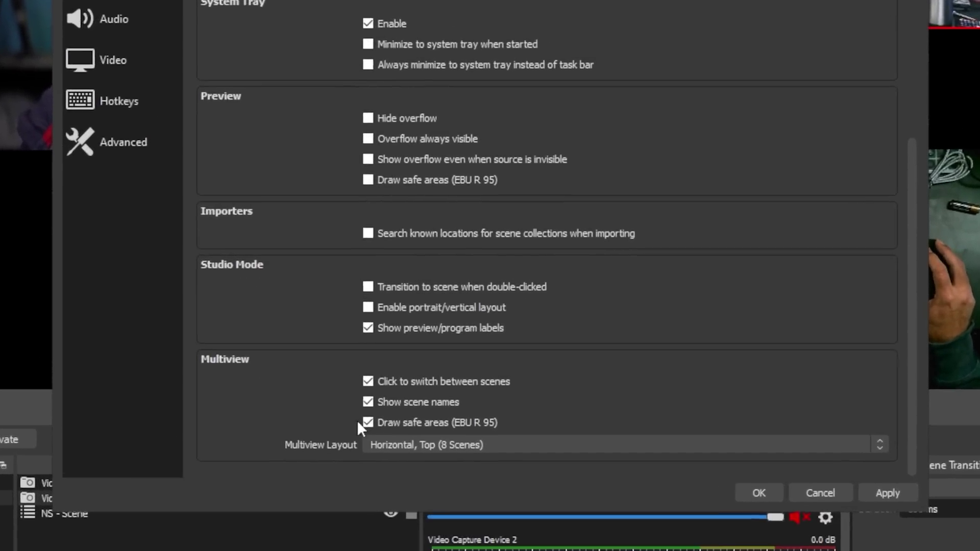
left_click(522, 502)
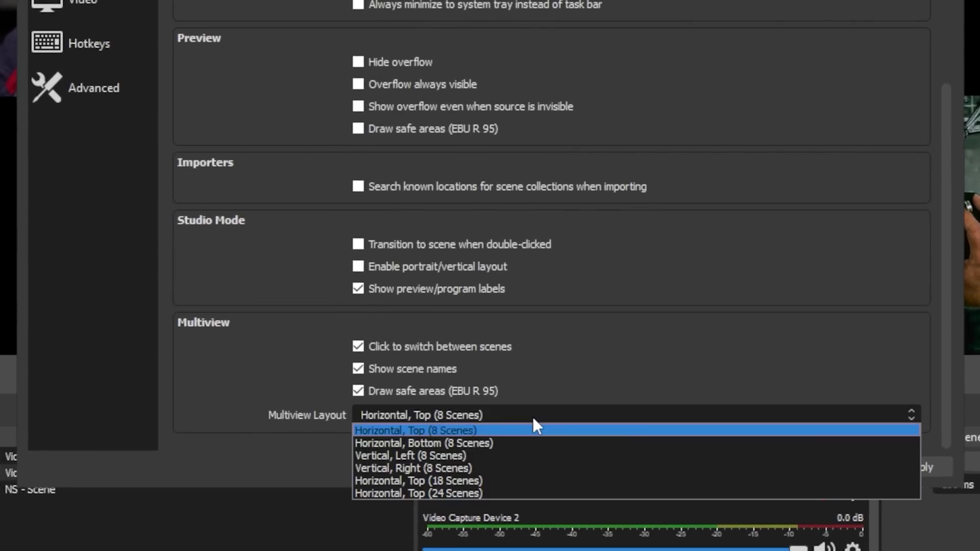
left_click(481, 481)
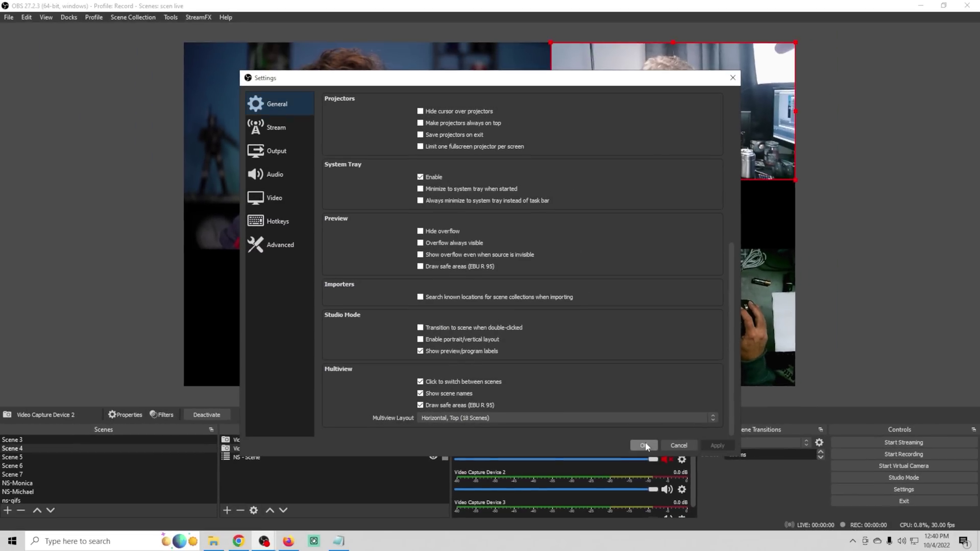
left_click(771, 466)
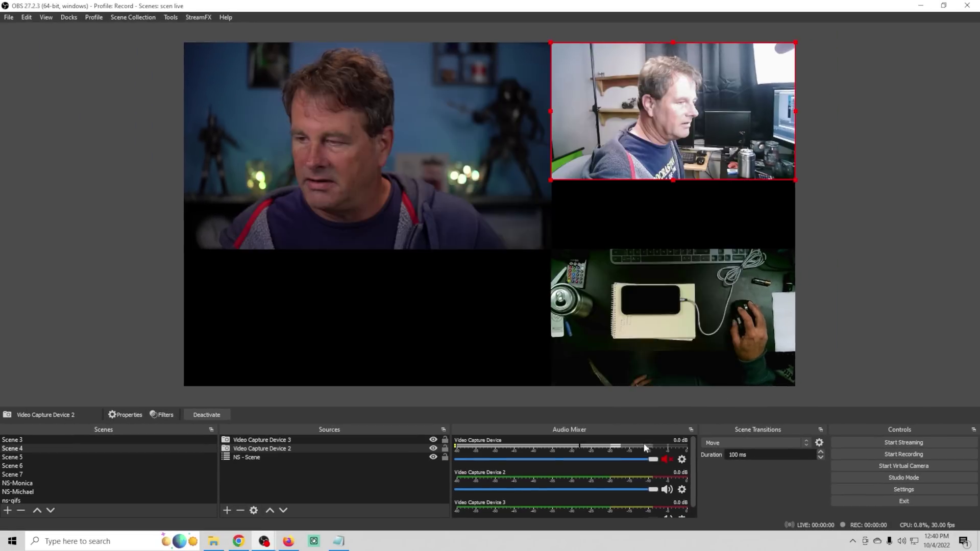
Bring the Multiview forward, switch through Scenes 3, 4, 6, 7 and ns-gifs, return to NS - Scene, and close the Multiview
left_click(264, 542)
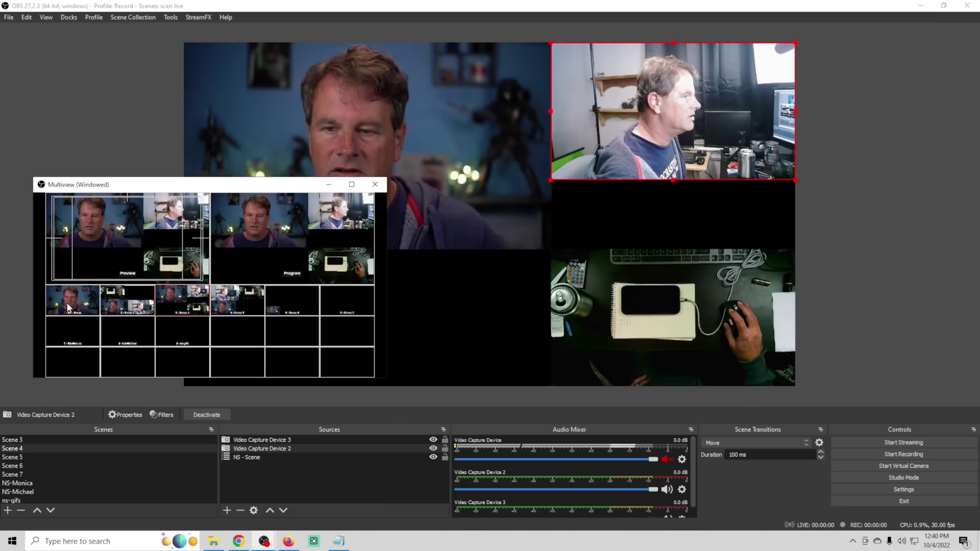
left_click(127, 306)
left_click(181, 313)
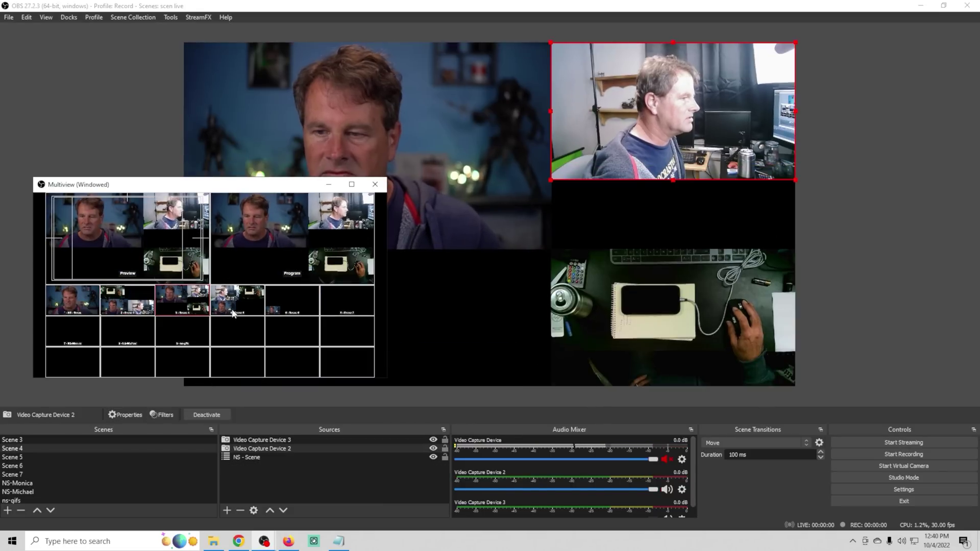
left_click(301, 306)
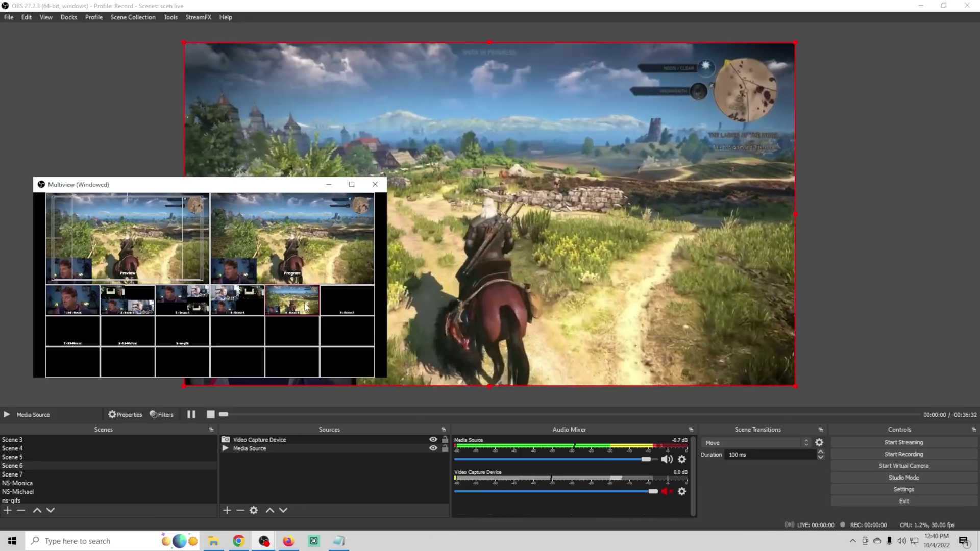
left_click(192, 331)
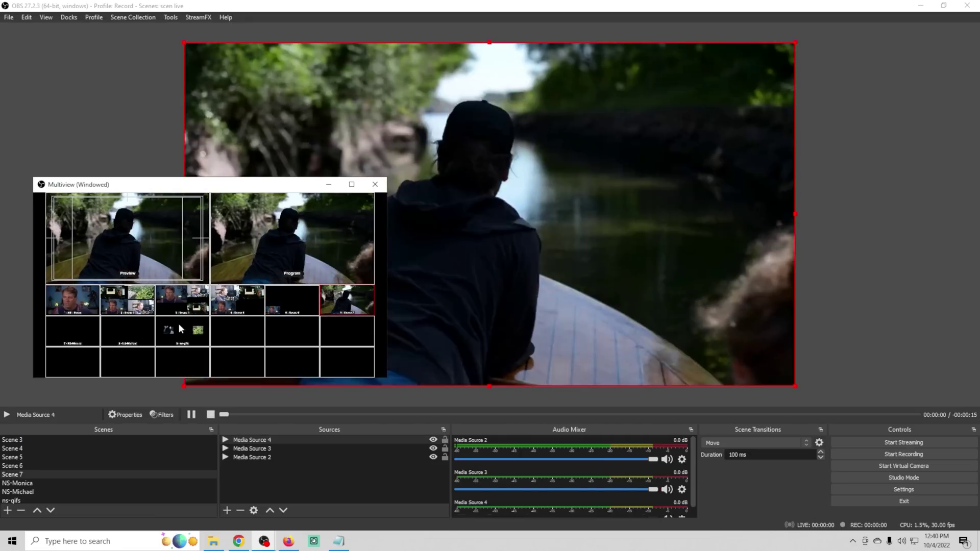
left_click(73, 302)
left_click(375, 185)
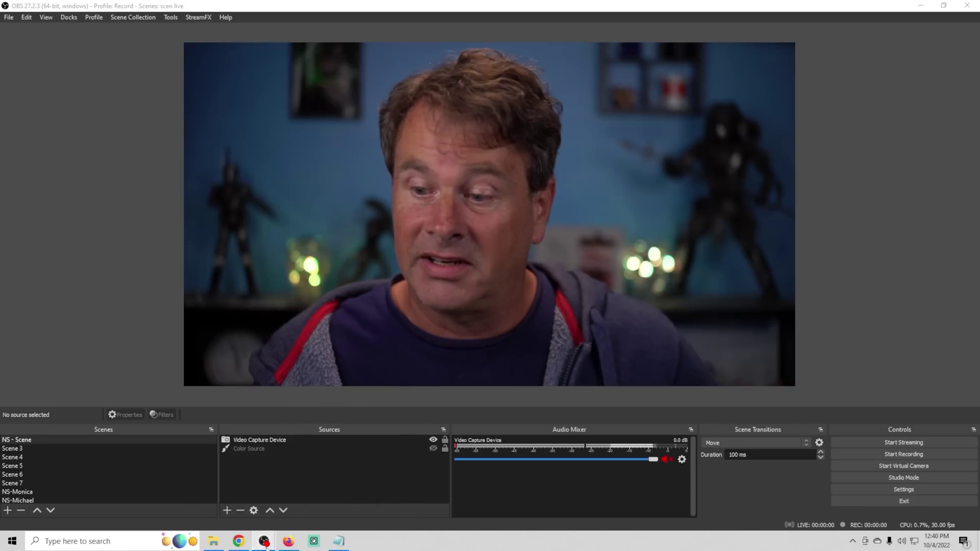
Reopen the Multiview in its own window
mouse_move(264, 540)
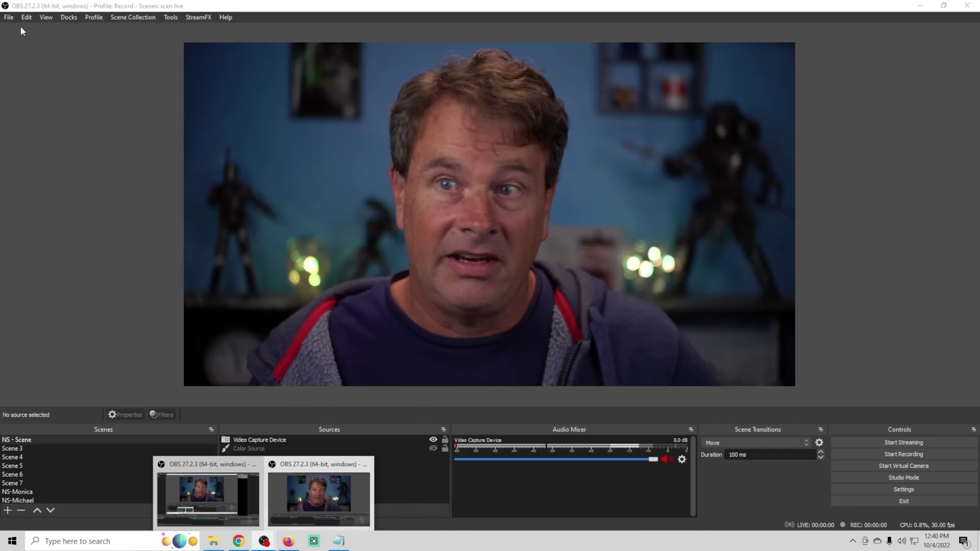
left_click(41, 17)
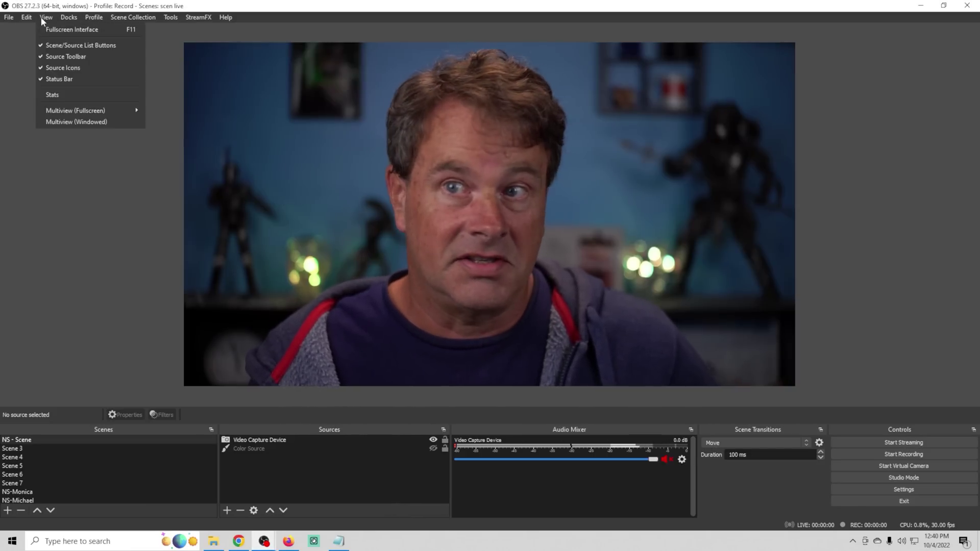
left_click(75, 122)
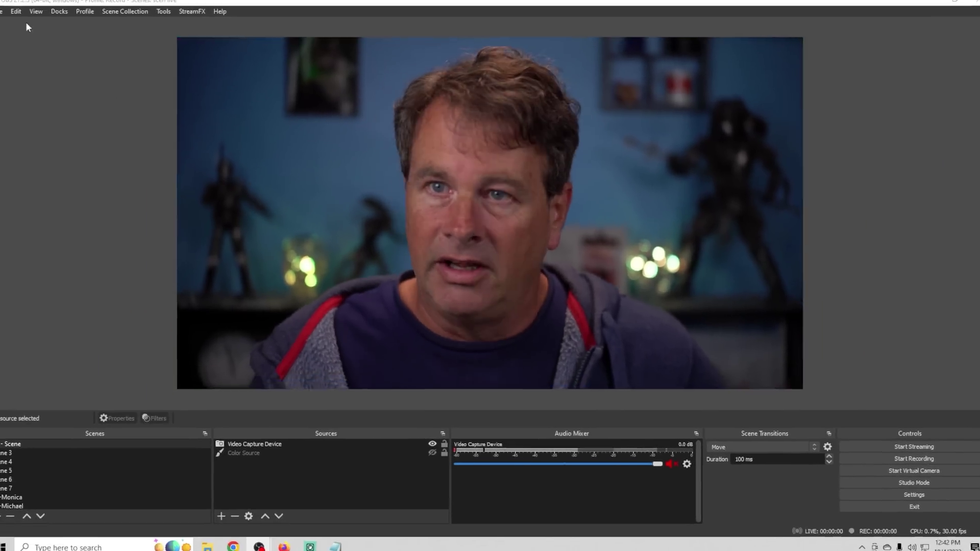
View the streaming and recording statistics in the separate Stats window and close it
left_click(44, 10)
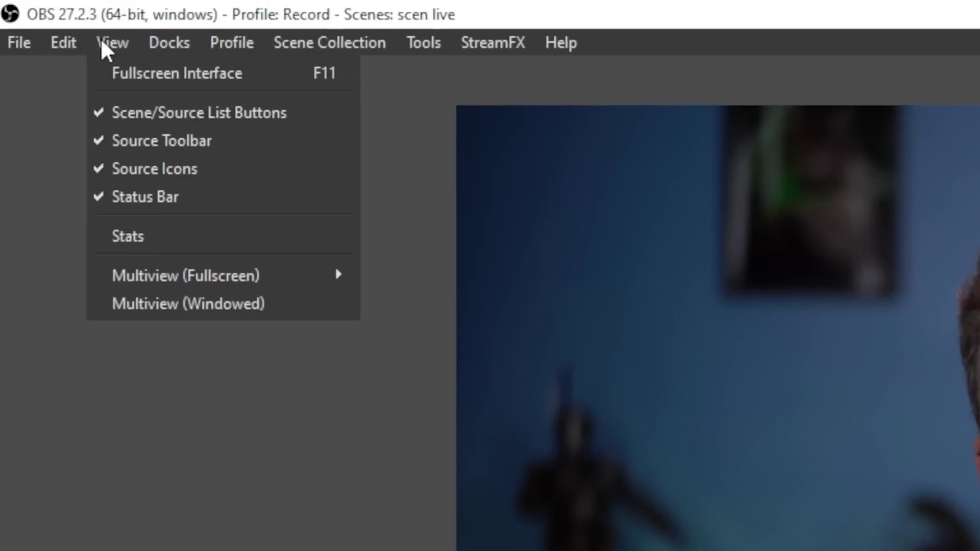
left_click(113, 237)
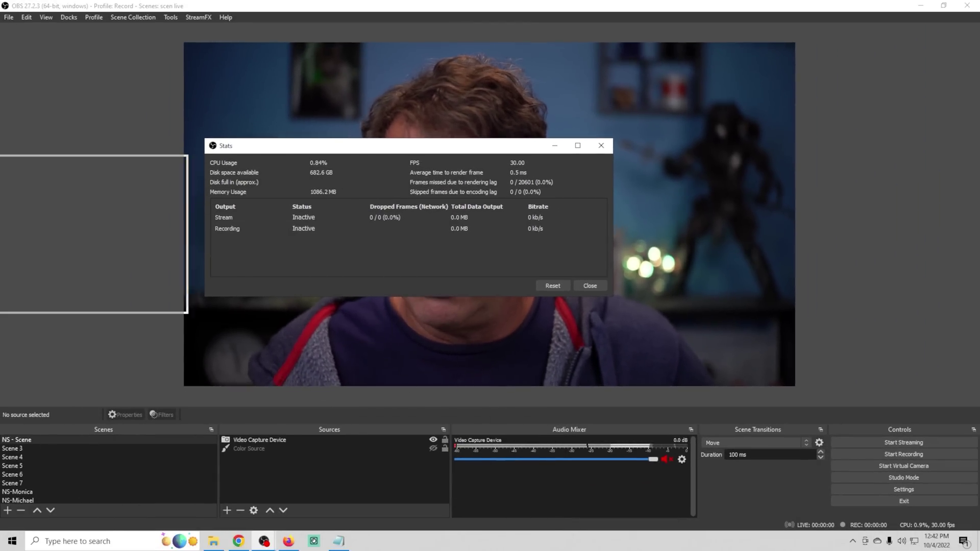
left_click(602, 145)
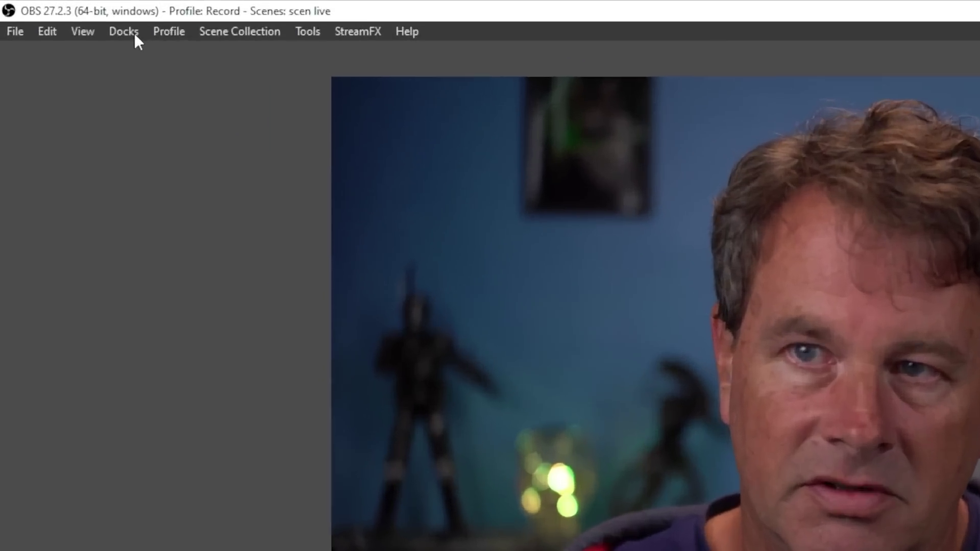
Show the Stats dock and attach it along the left side of the preview
left_click(68, 17)
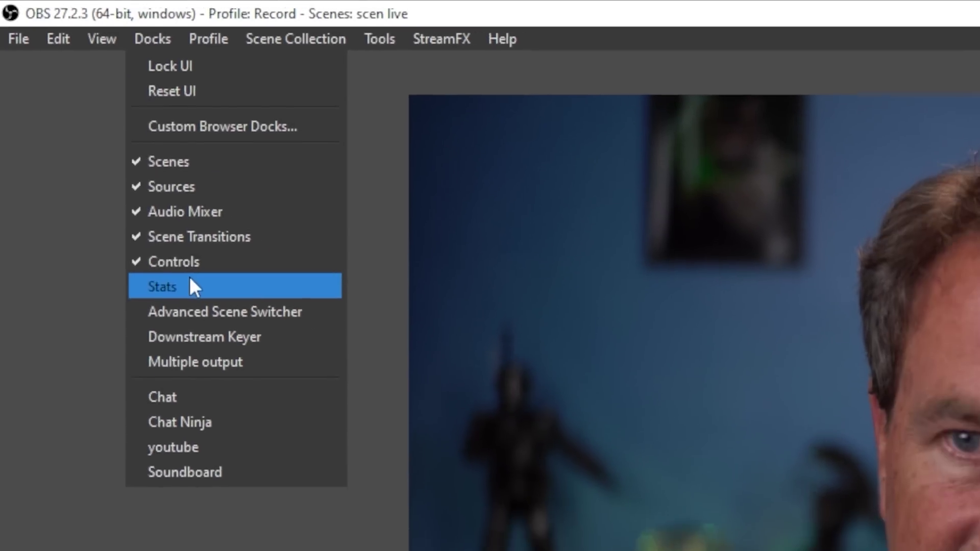
left_click(456, 391)
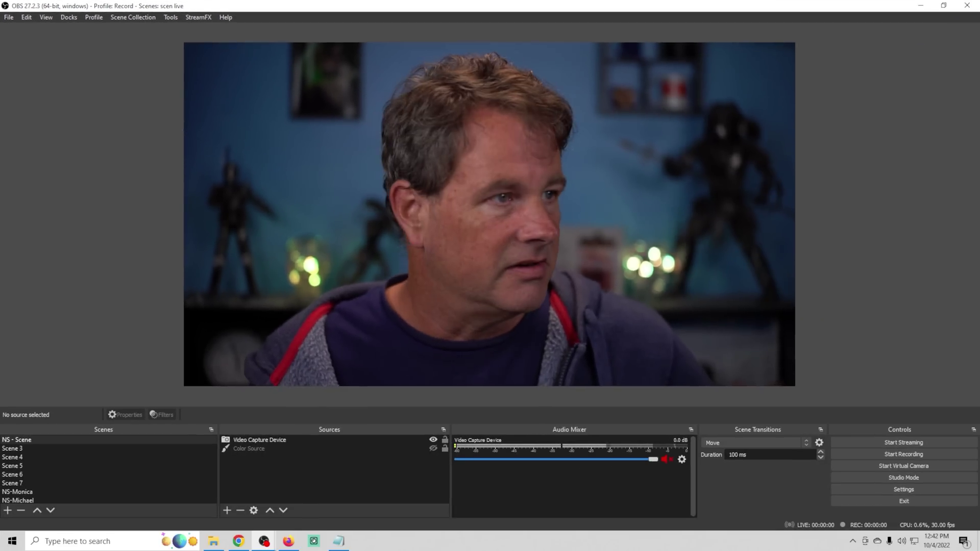
left_click_drag(3, 179, 6, 207)
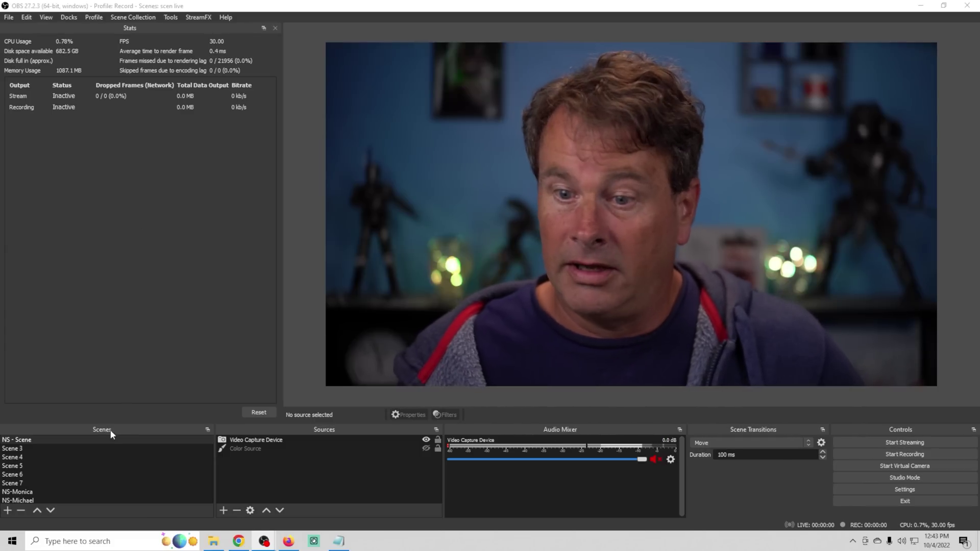
Move the Scenes and Sources docks beneath Stats in one column, shortening Stats and making Sources taller
left_click_drag(112, 431, 139, 338)
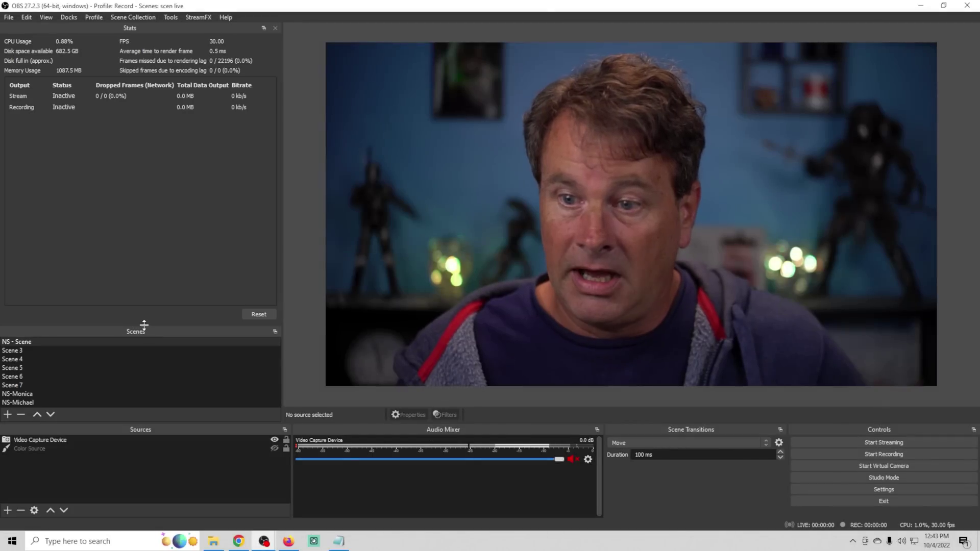
left_click_drag(147, 327, 135, 140)
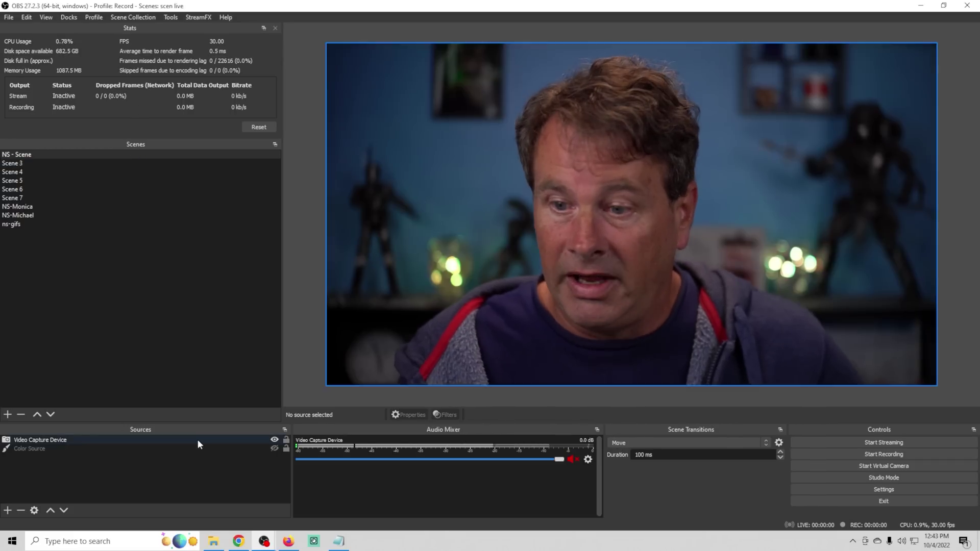
left_click_drag(197, 428, 185, 365)
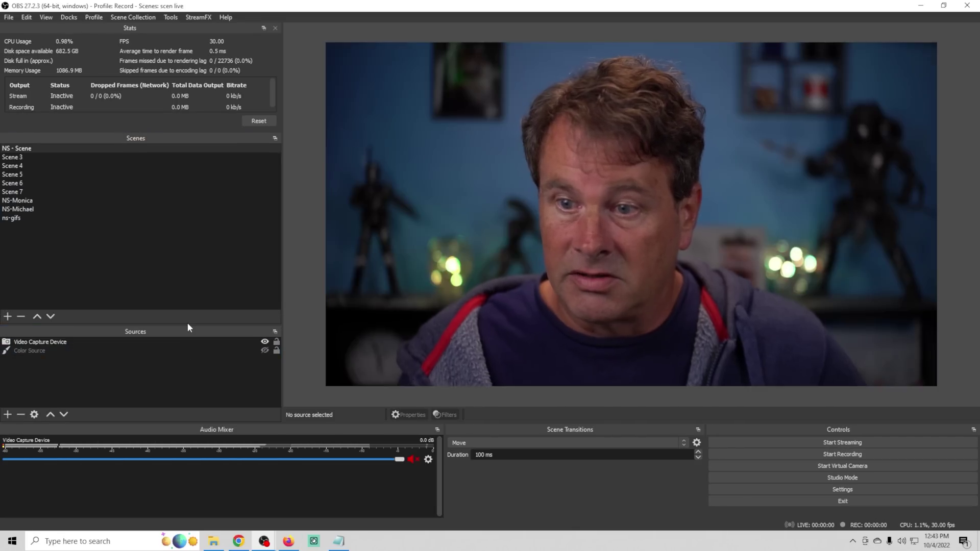
left_click_drag(187, 322, 186, 261)
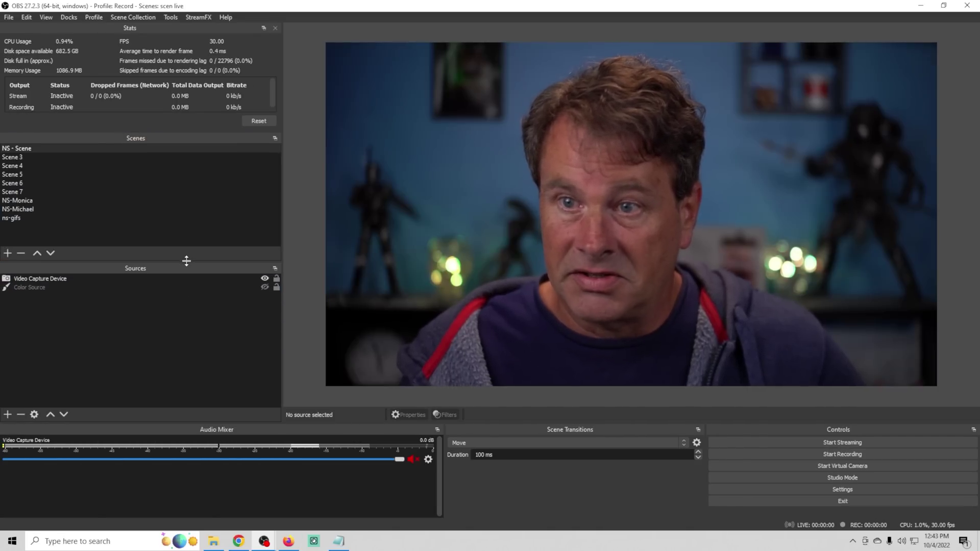
Change the Audio Mixer to a vertical layout and switch to Scene 7 from the scene grid
right_click(192, 487)
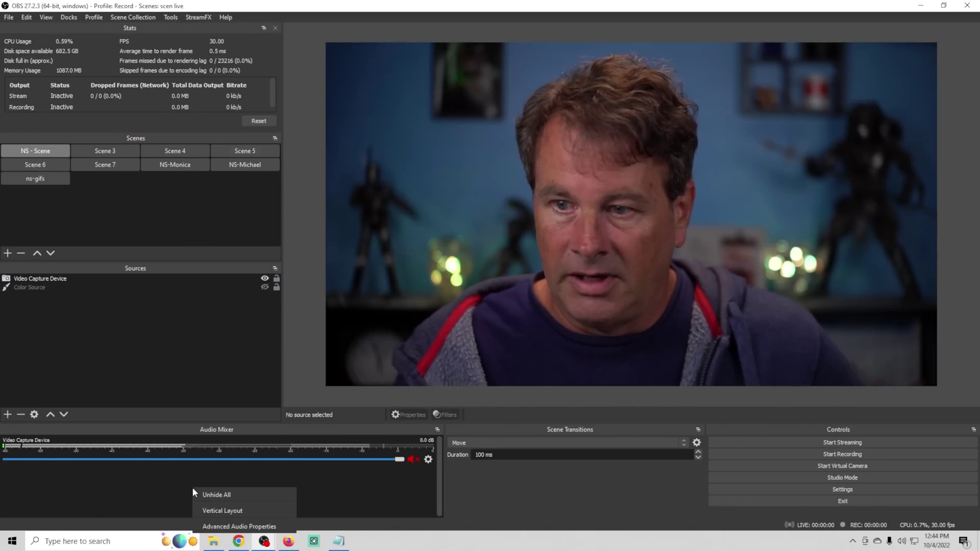
left_click(216, 509)
left_click(106, 166)
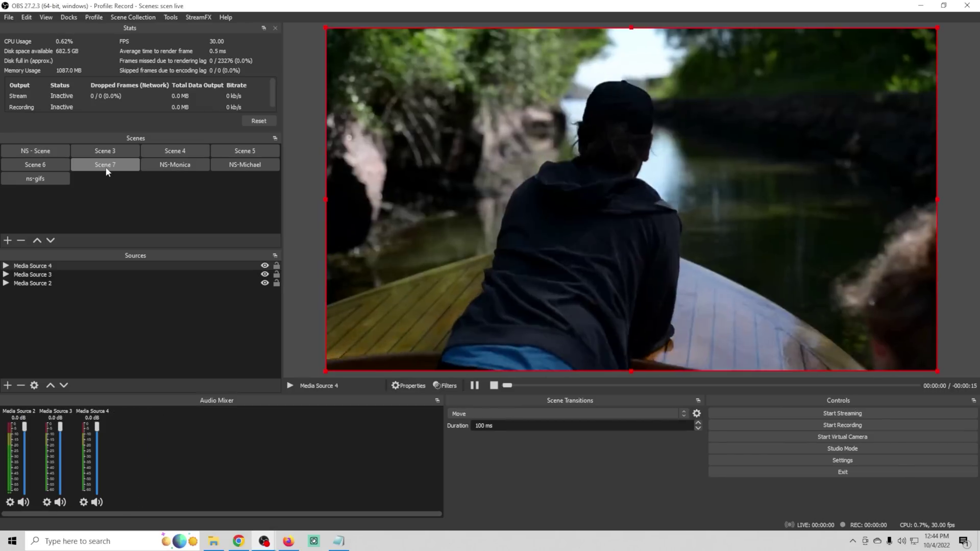
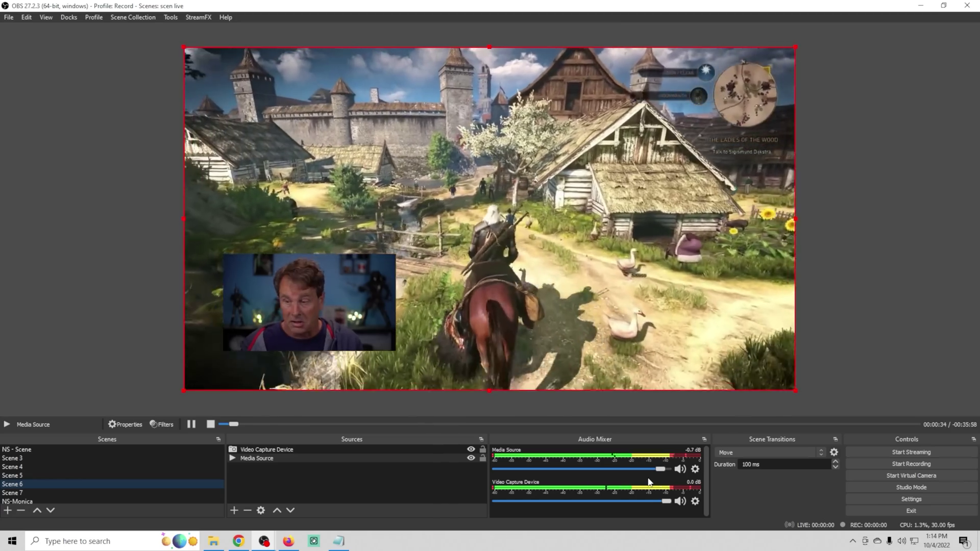
Add a Compressor audio filter with its default name to the Media Source in Scene 6
left_click(258, 459)
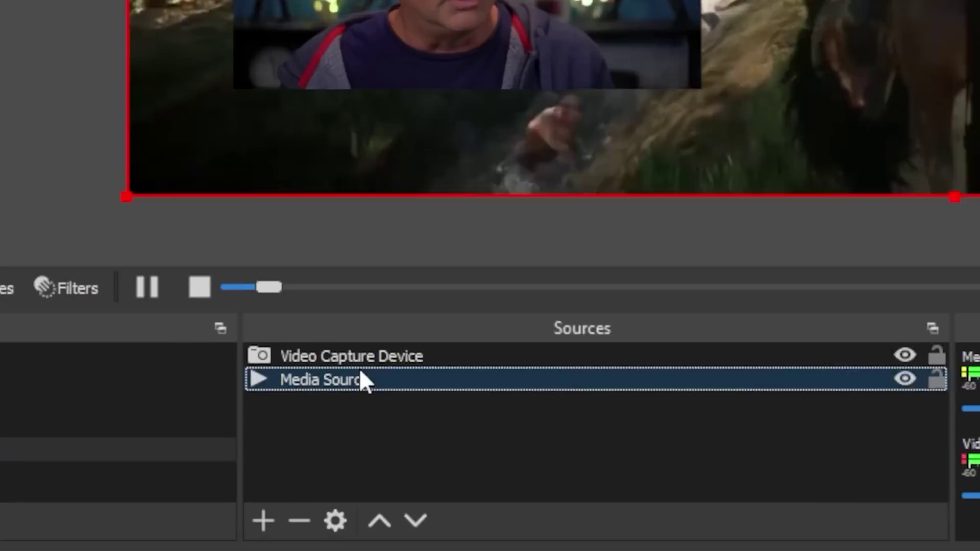
right_click(269, 459)
left_click(370, 342)
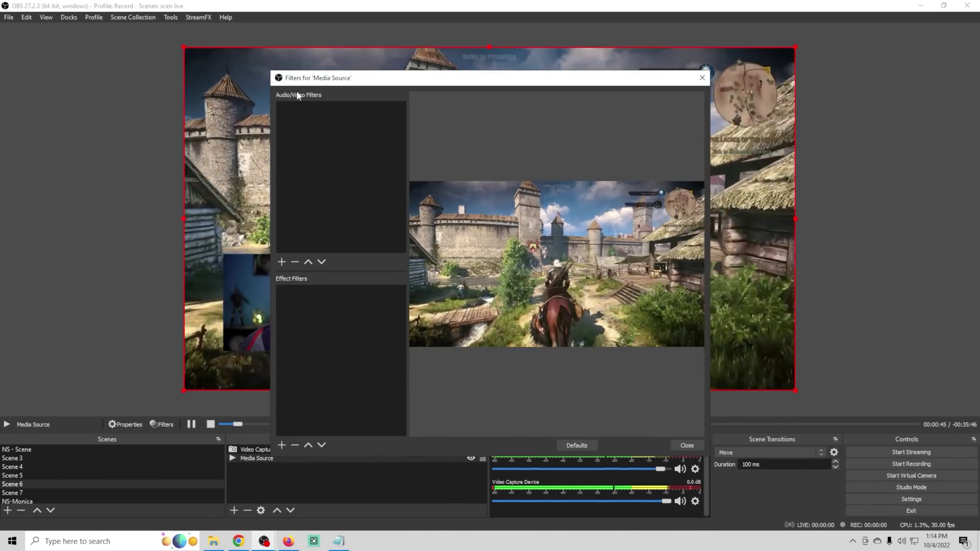
left_click(282, 262)
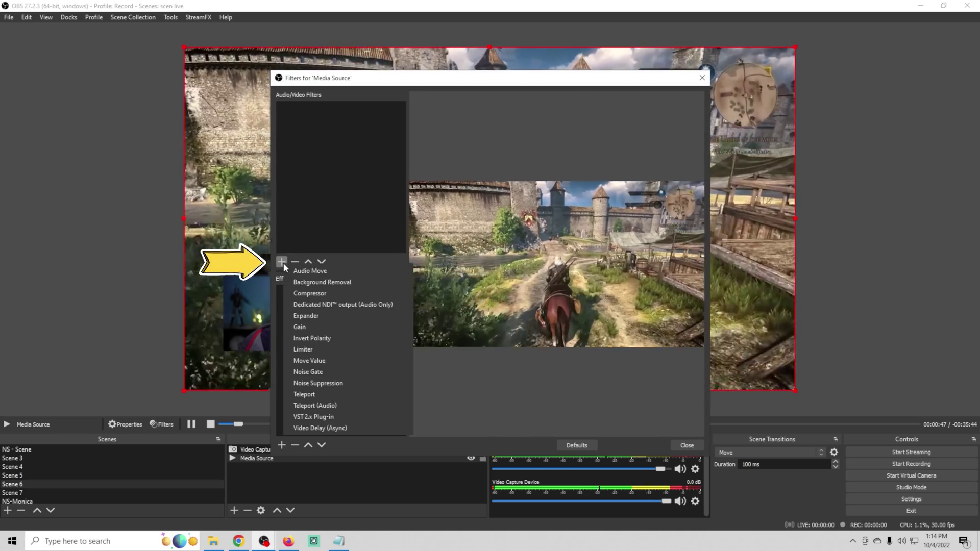
left_click(305, 292)
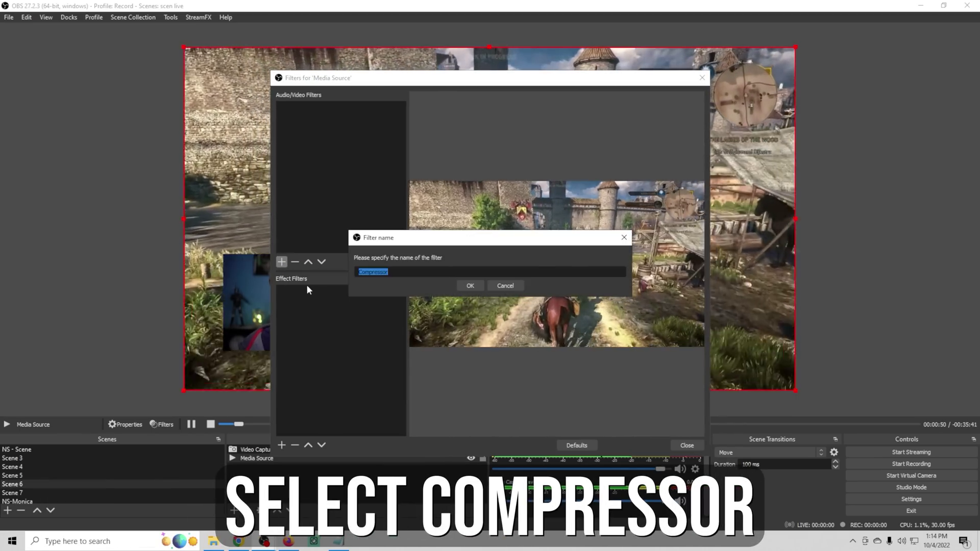
key("Return")
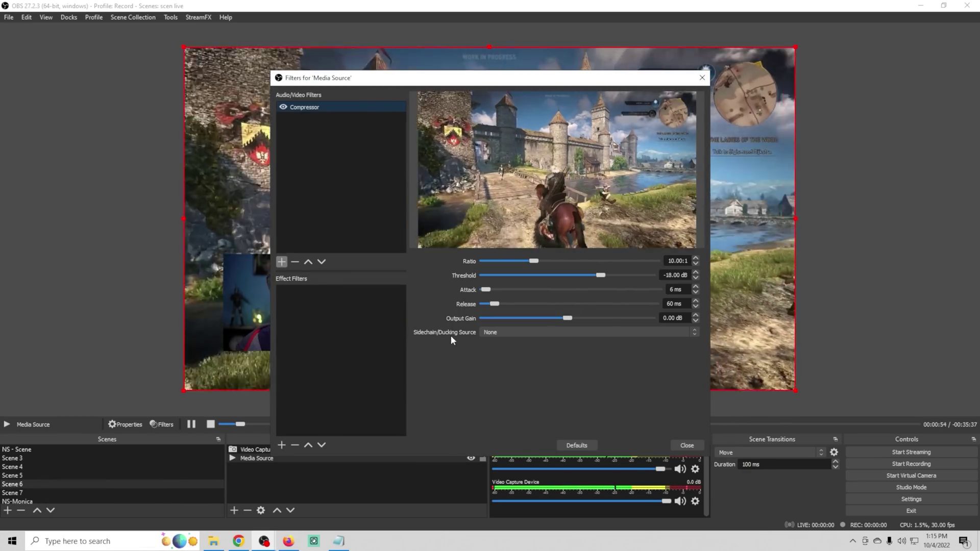
Move the filters window clear of the webcam and Audio Mixer, and set the Compressor's sidechain/ducking source to Video Capture Device
left_click_drag(508, 79, 752, 28)
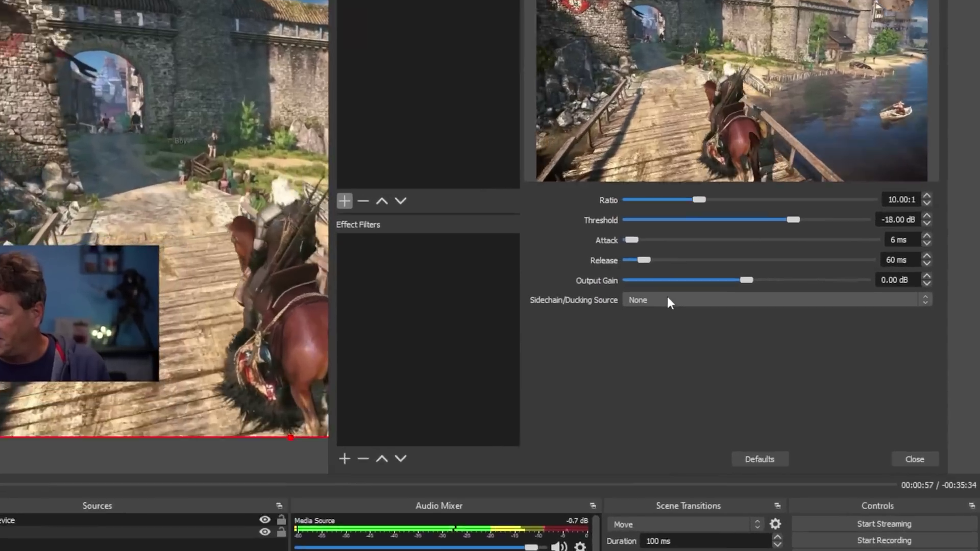
left_click(667, 300)
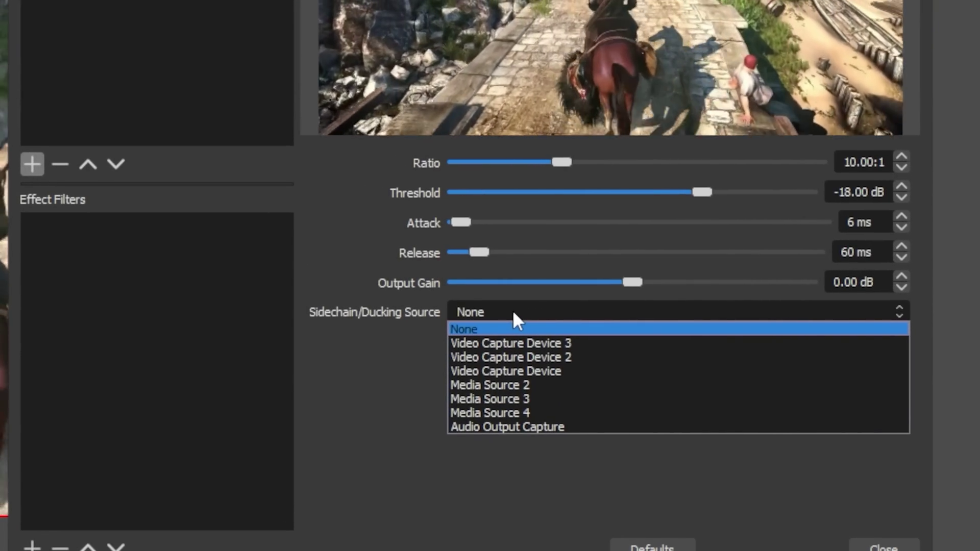
left_click(516, 370)
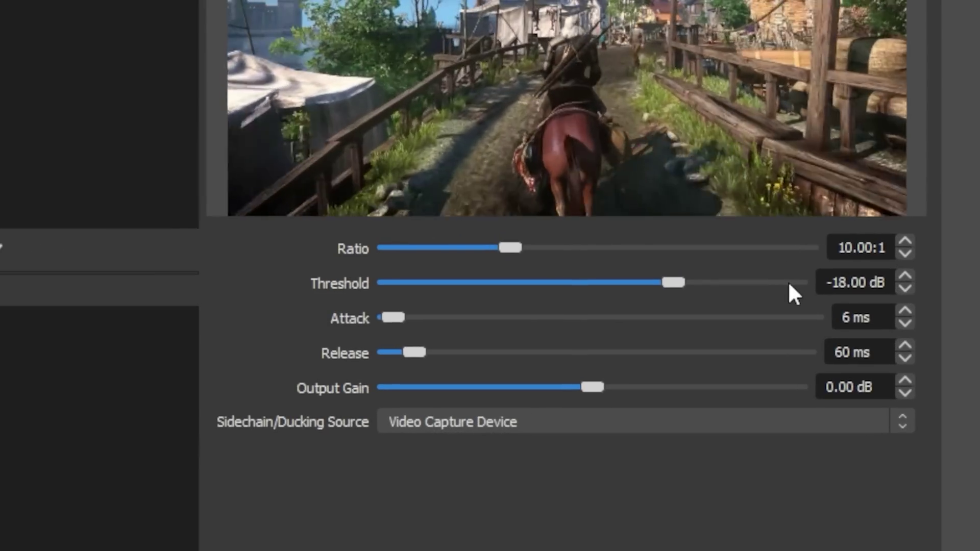
Set the Compressor's threshold to -40.10 dB and raise its ratio through 20:1 to 30:1
mouse_move(672, 277)
left_mouse_down()
mouse_move(525, 301)
mouse_move(685, 265)
left_mouse_up()
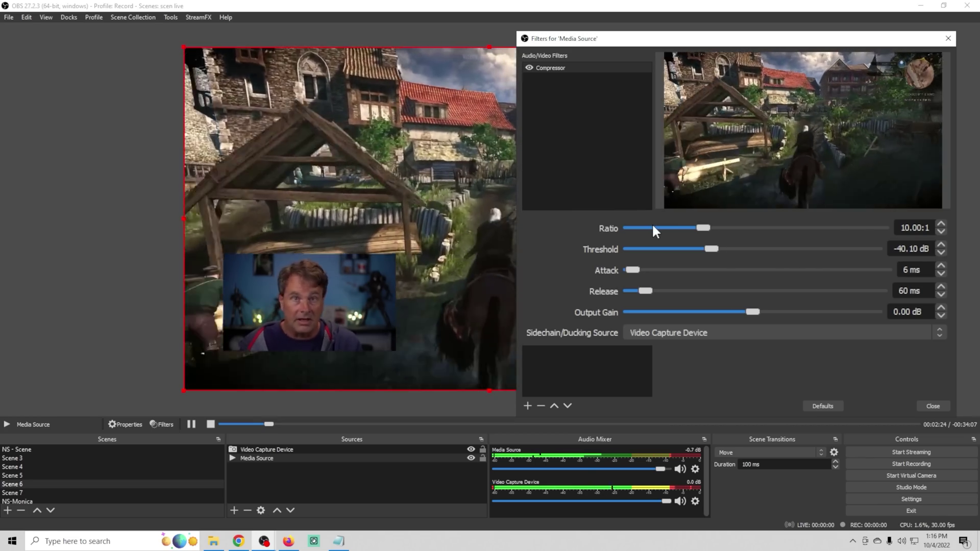
left_click_drag(703, 227, 786, 230)
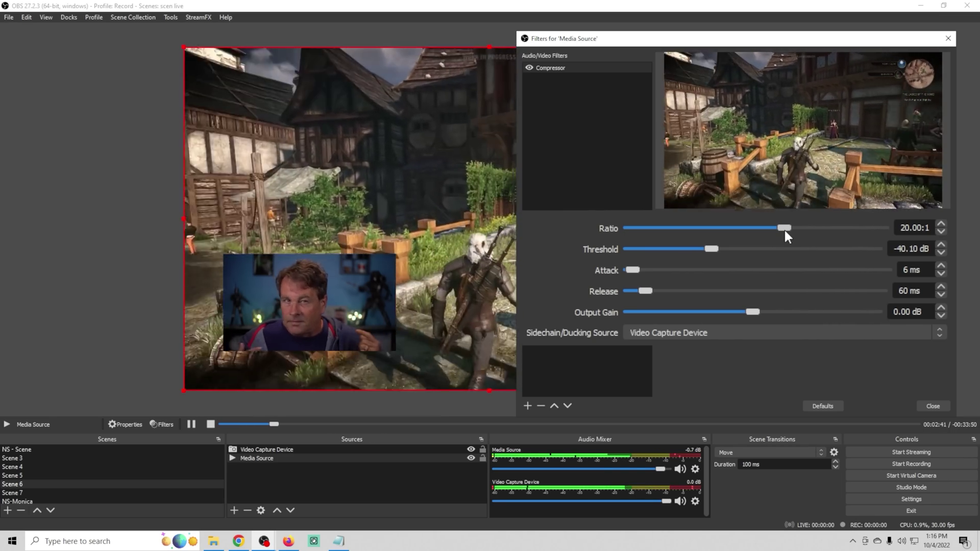
left_click_drag(786, 223, 867, 235)
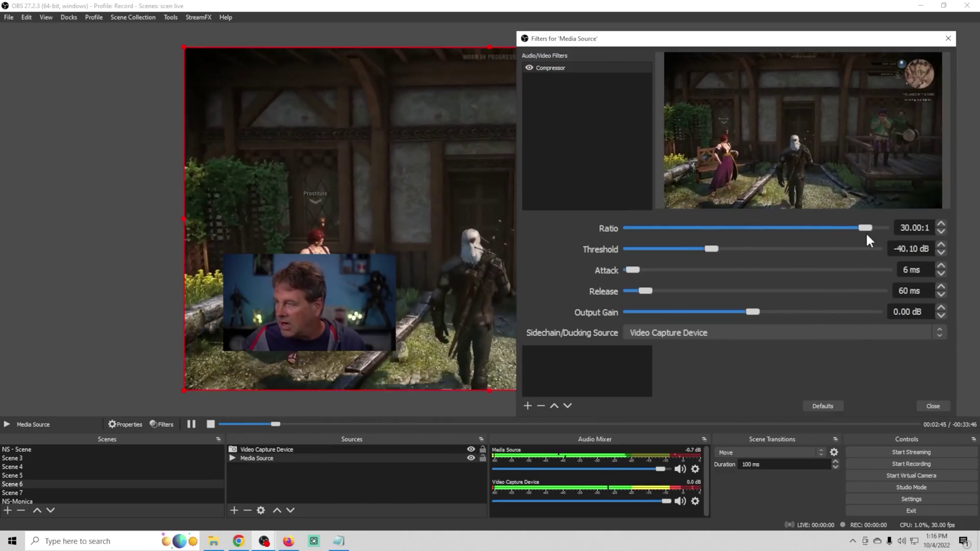